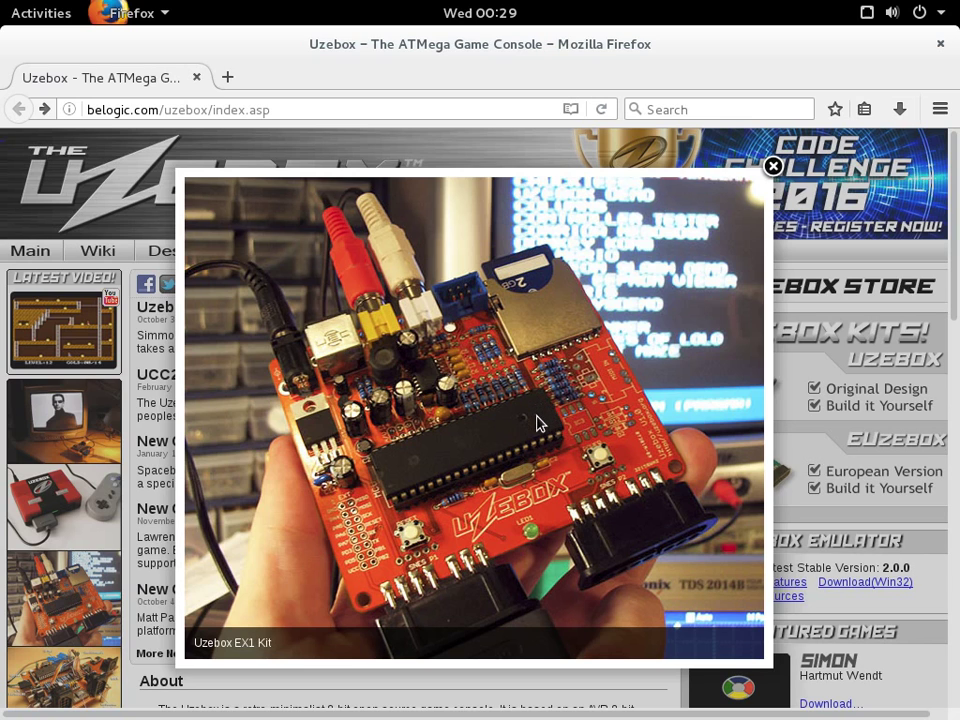
Close the enlarged Uzebox EX1 Kit photo to reveal the home page news list
left_click(772, 166)
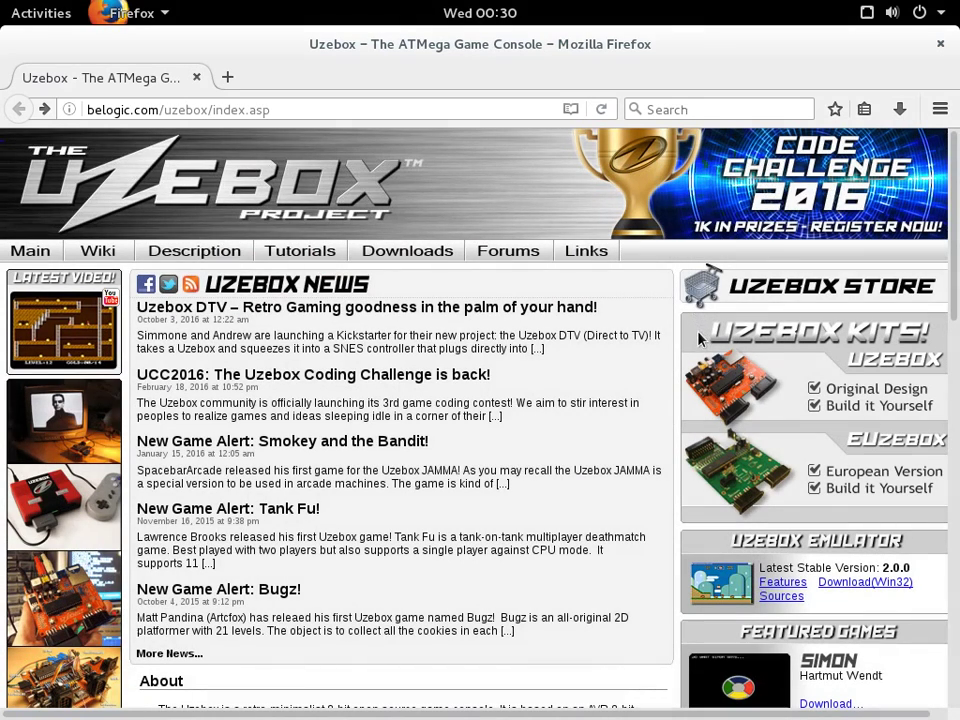
Open Adafruit's Uzebox Starter Kit v1.0 product page ($74.95) from the kit image
left_click(742, 386)
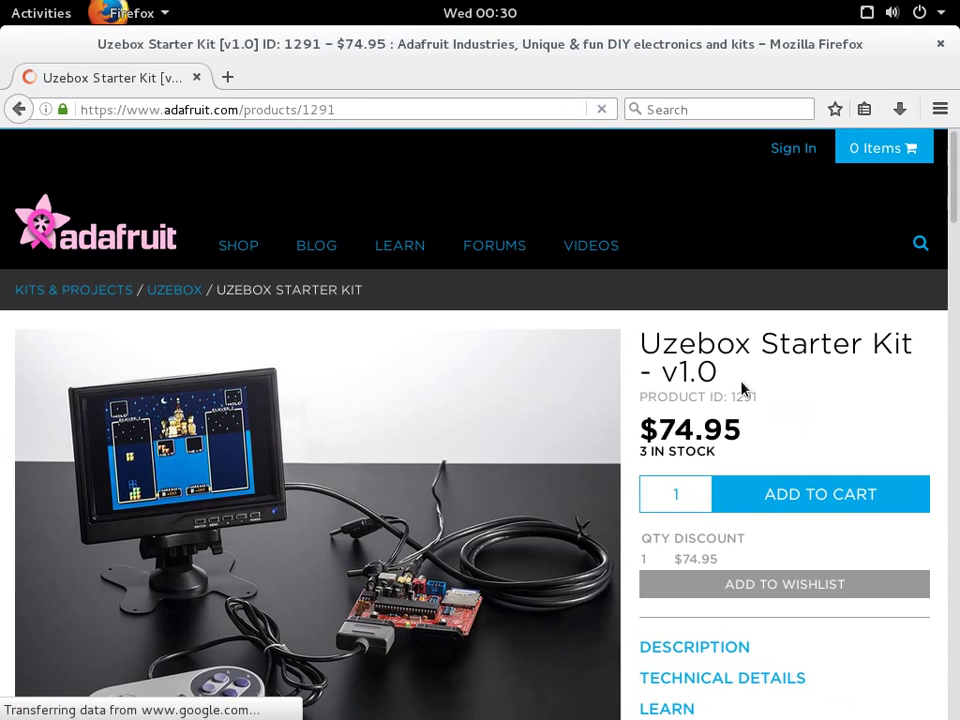
scroll(578, 452, "down", 3)
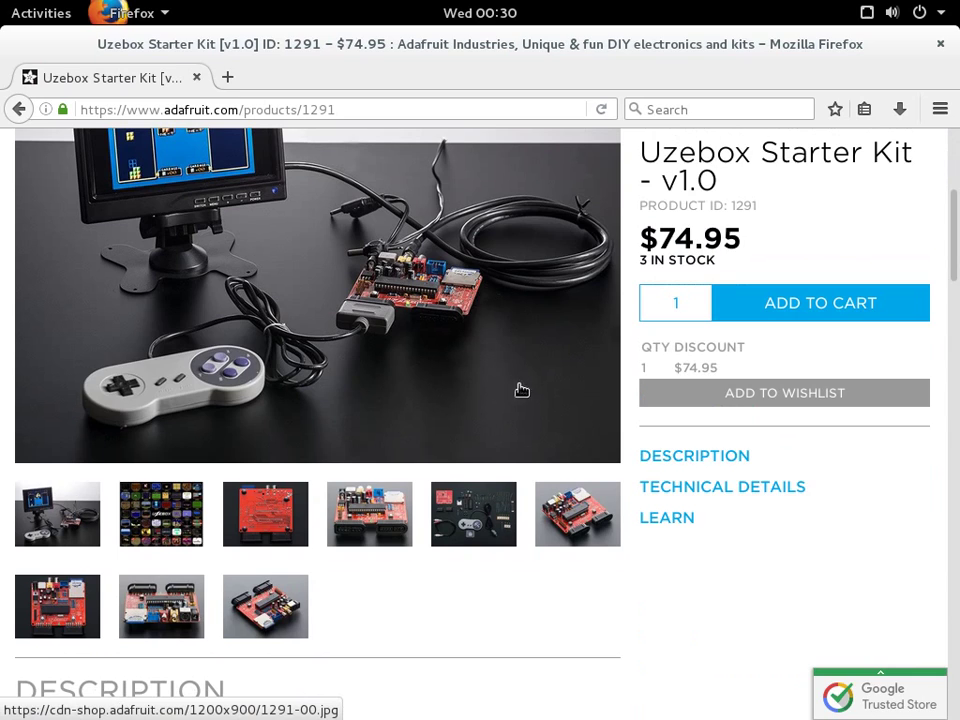
scroll(560, 395, "up", 3)
Step through every product photo in the gallery, from games grid to board views, then close it
left_click(594, 446)
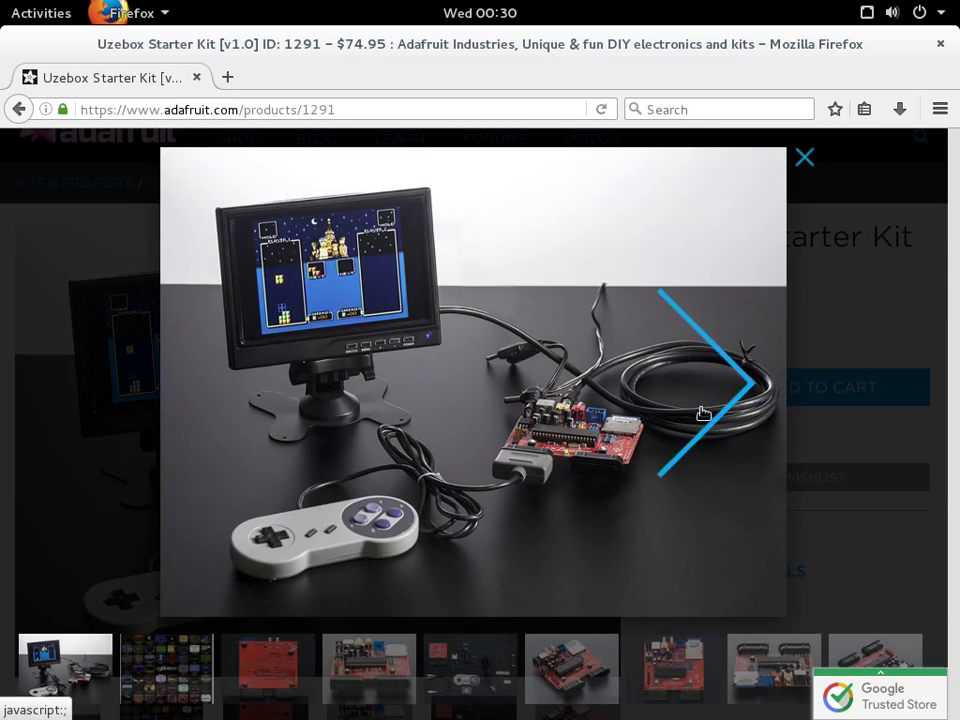
left_click(718, 400)
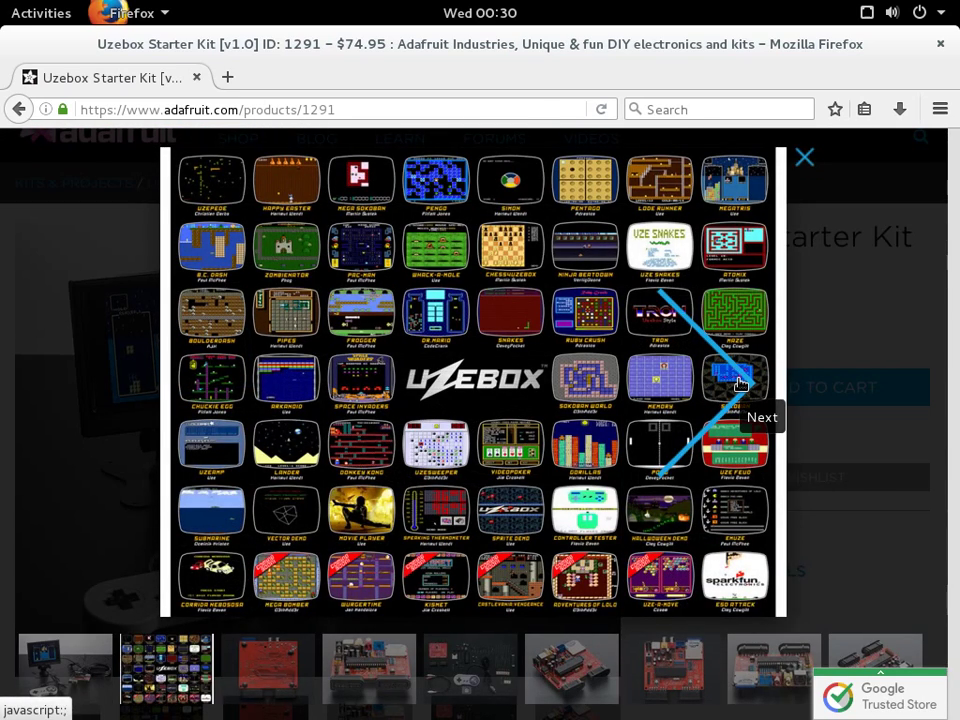
left_click(740, 383)
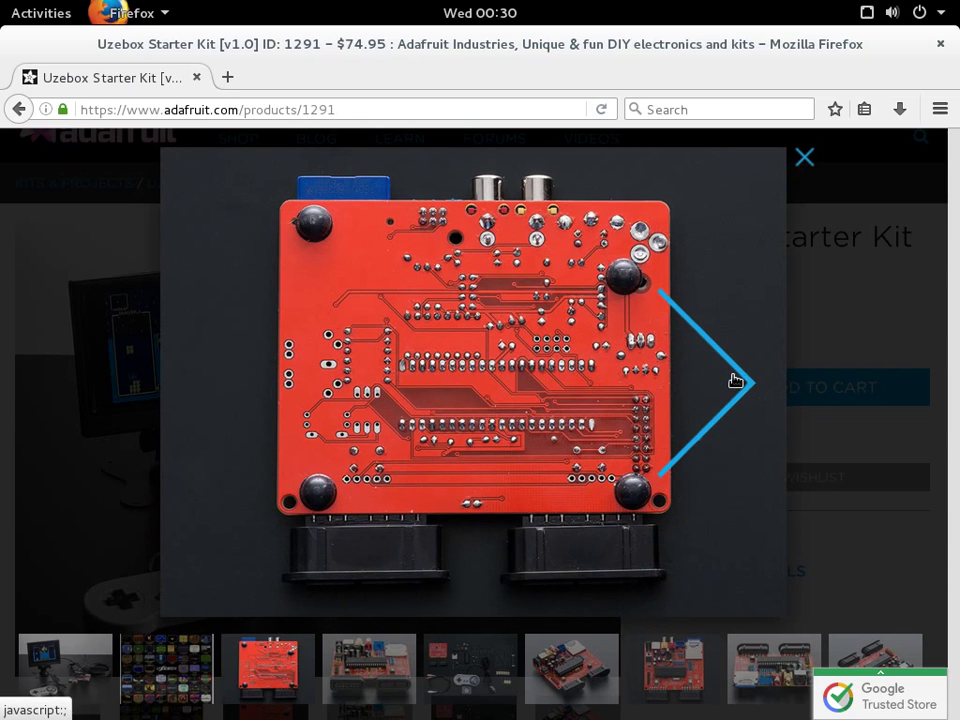
left_click(734, 381)
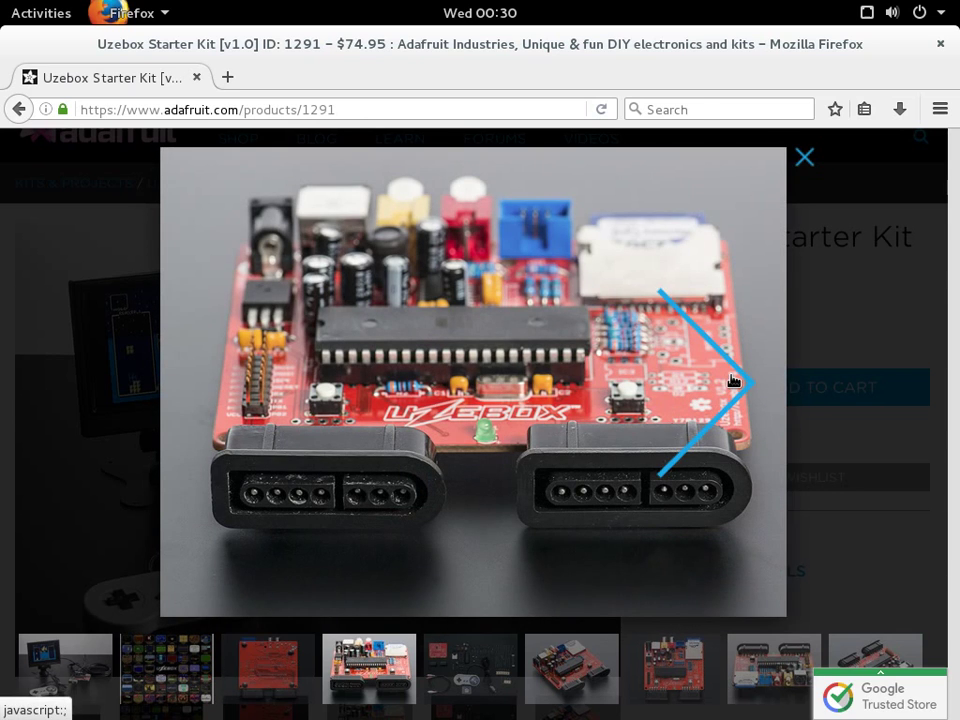
left_click(734, 381)
left_click(734, 381)
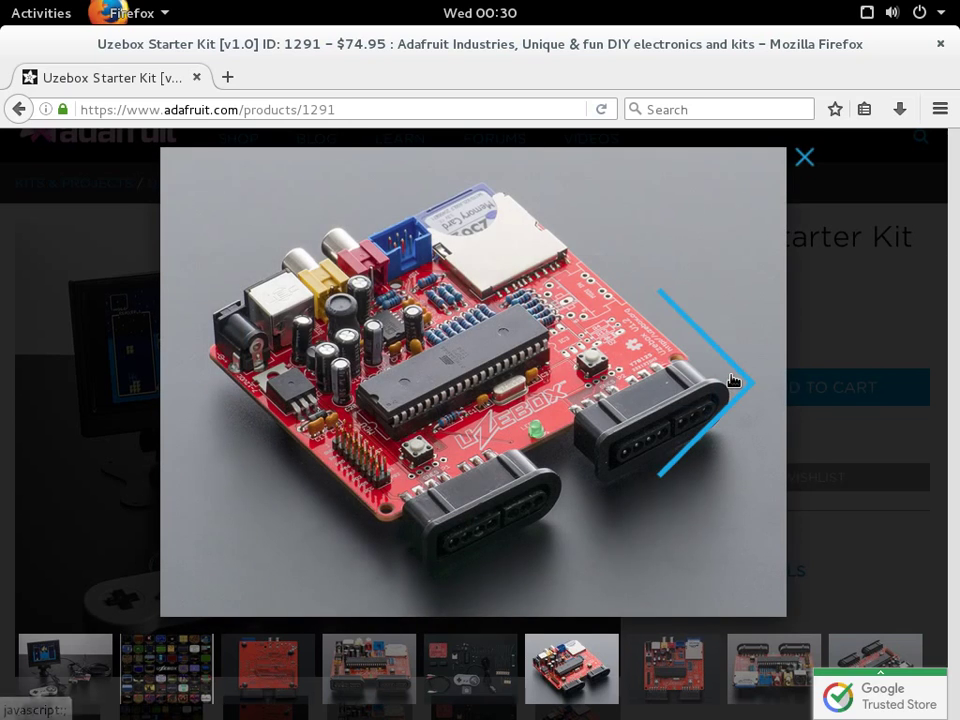
left_click(734, 381)
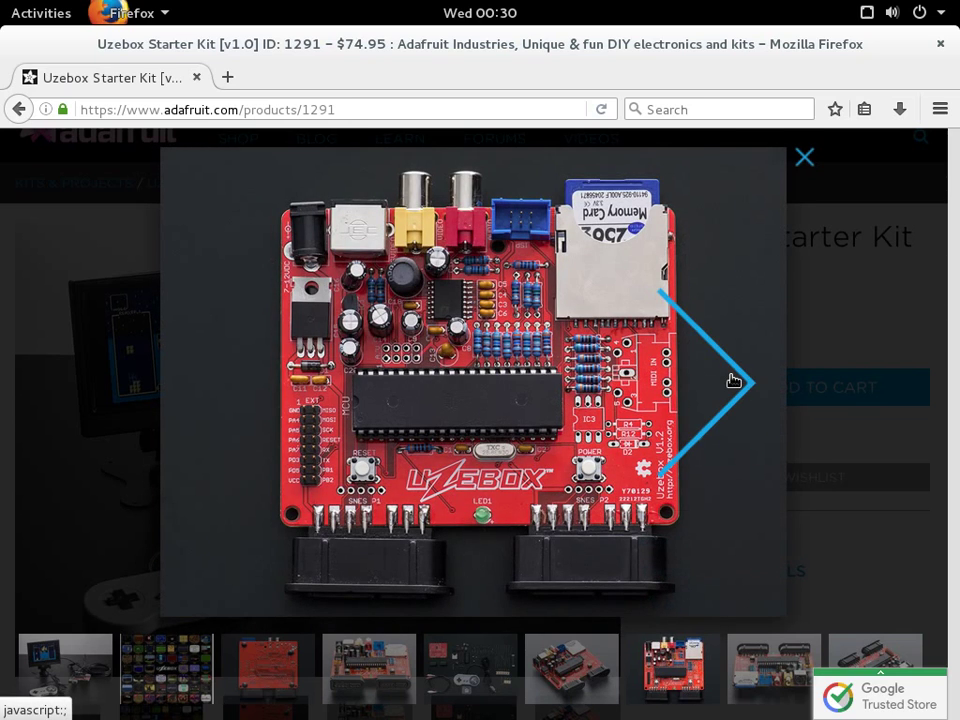
left_click(734, 381)
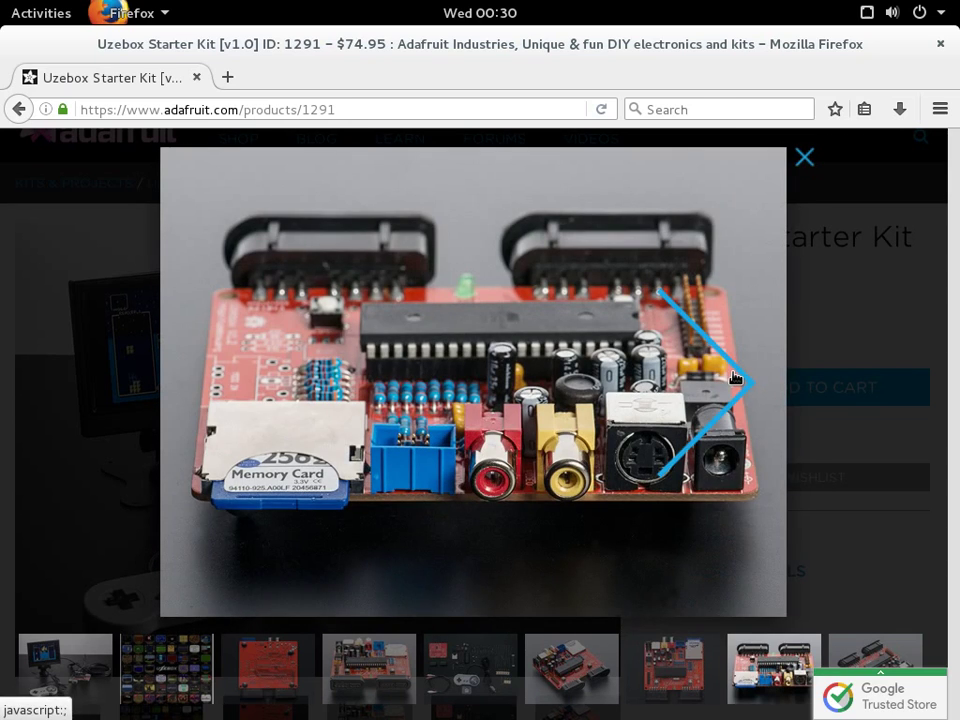
left_click(734, 381)
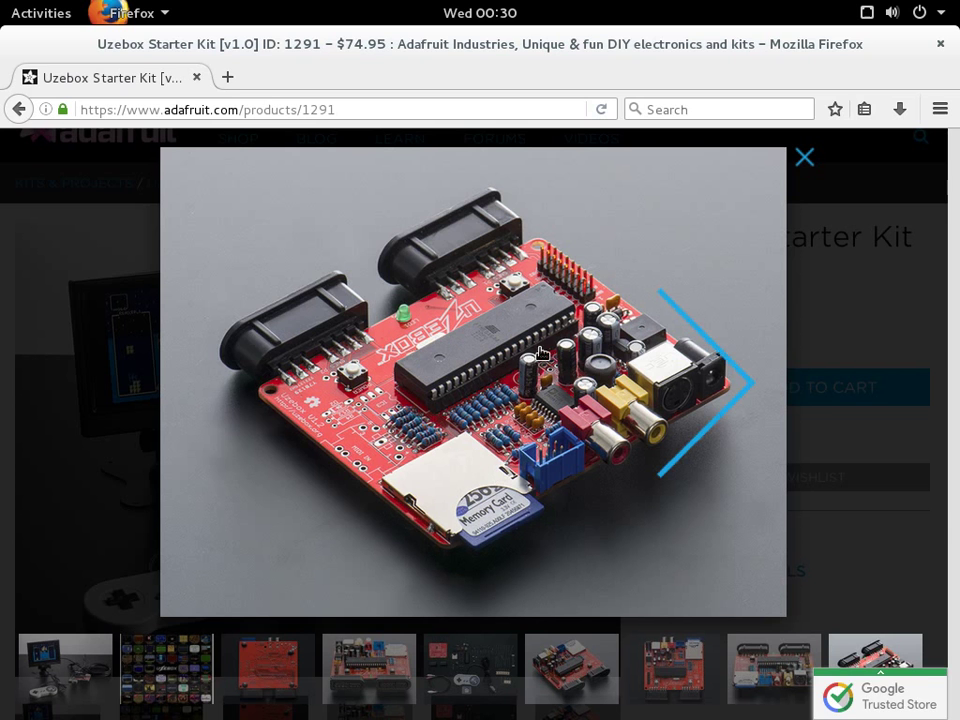
left_click(805, 156)
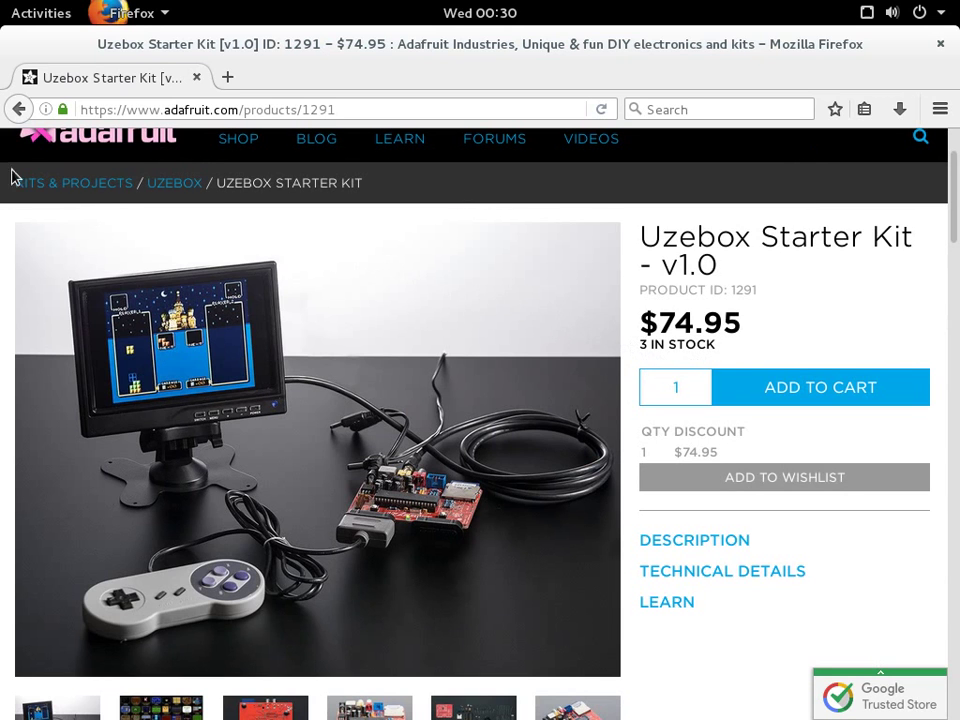
Go back, view the EUzebox kit page on hwhardsoft.de, then return to belogic.com/uzebox
left_click(6, 115)
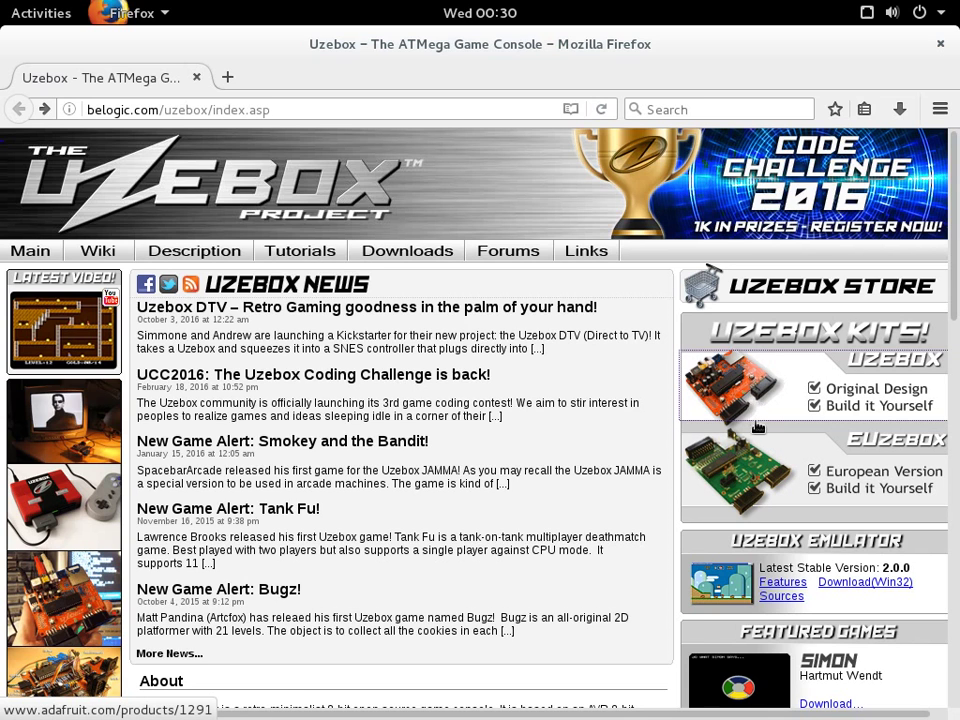
left_click(758, 476)
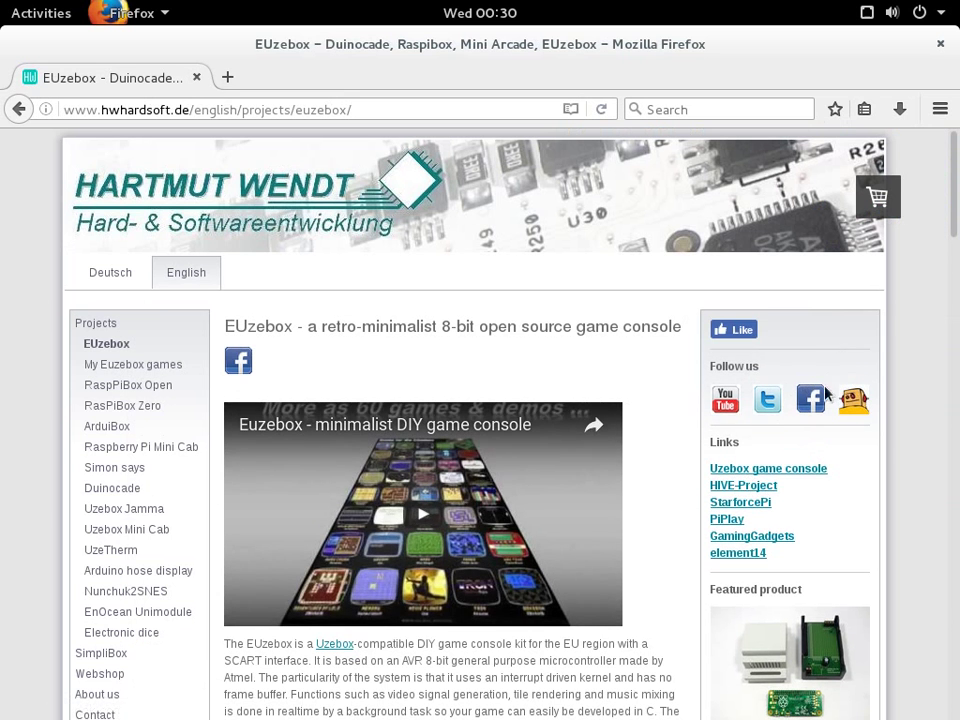
scroll(283, 435, "down", 5)
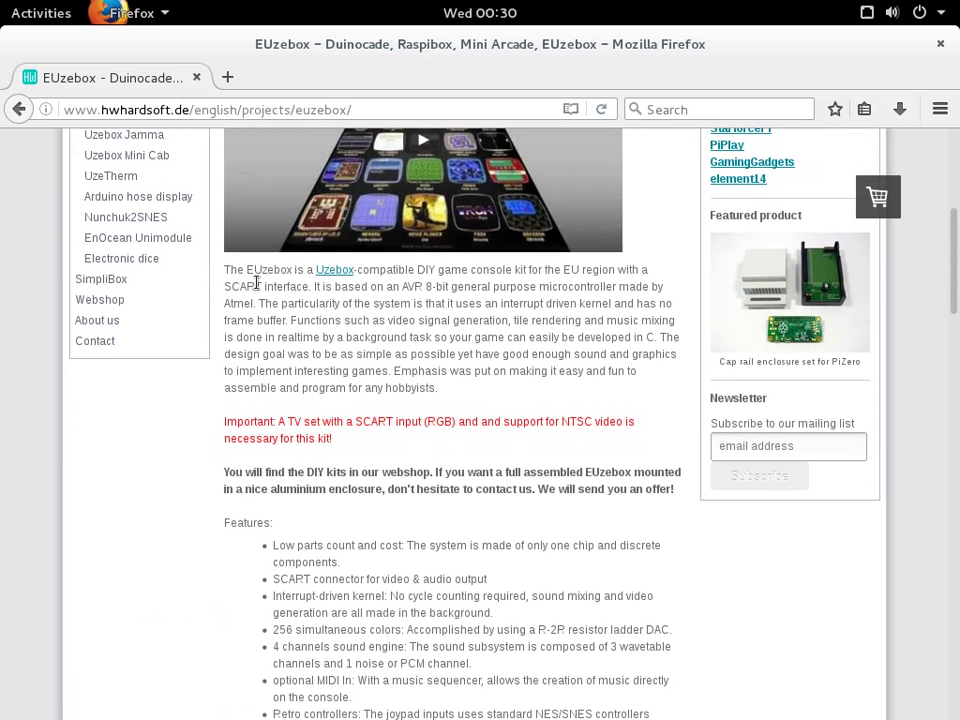
key("alt+Left")
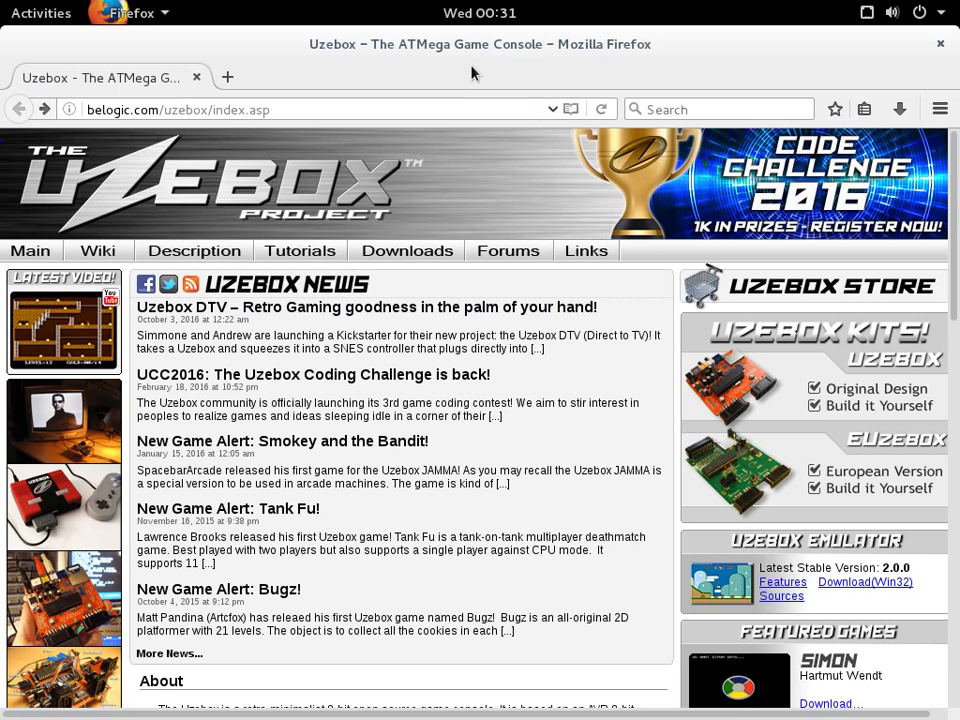
left_click(229, 78)
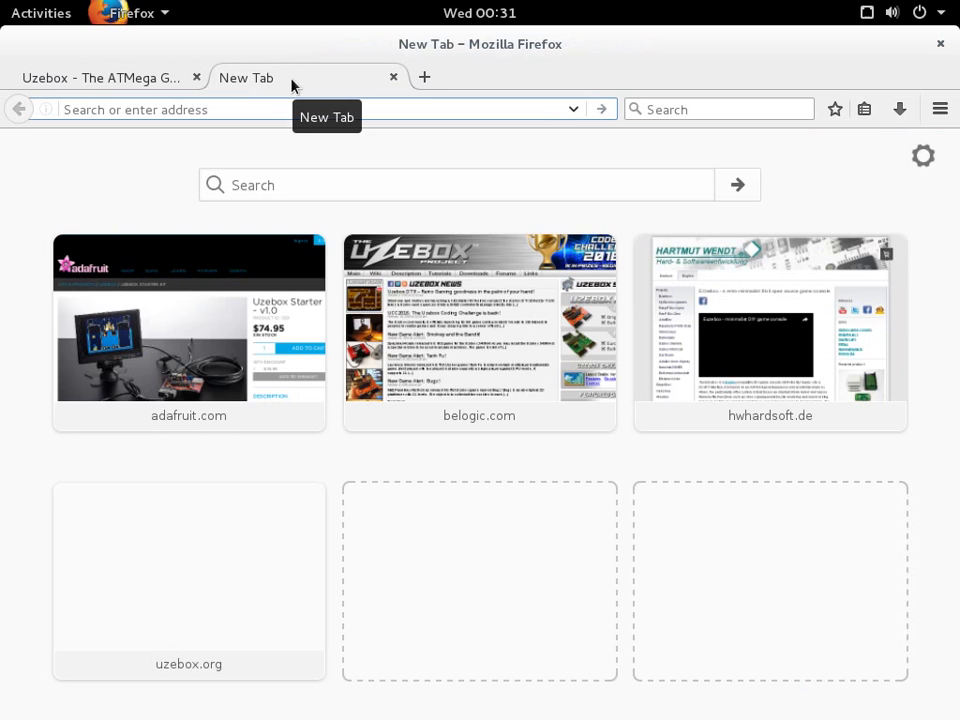
type("www.")
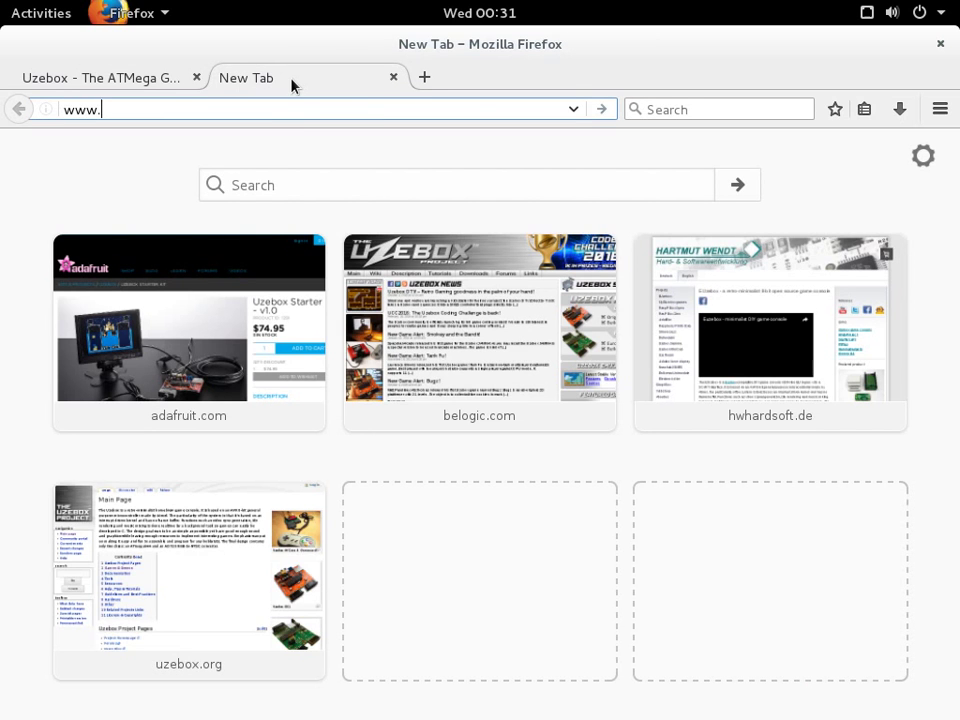
type("debian.org")
key("Return")
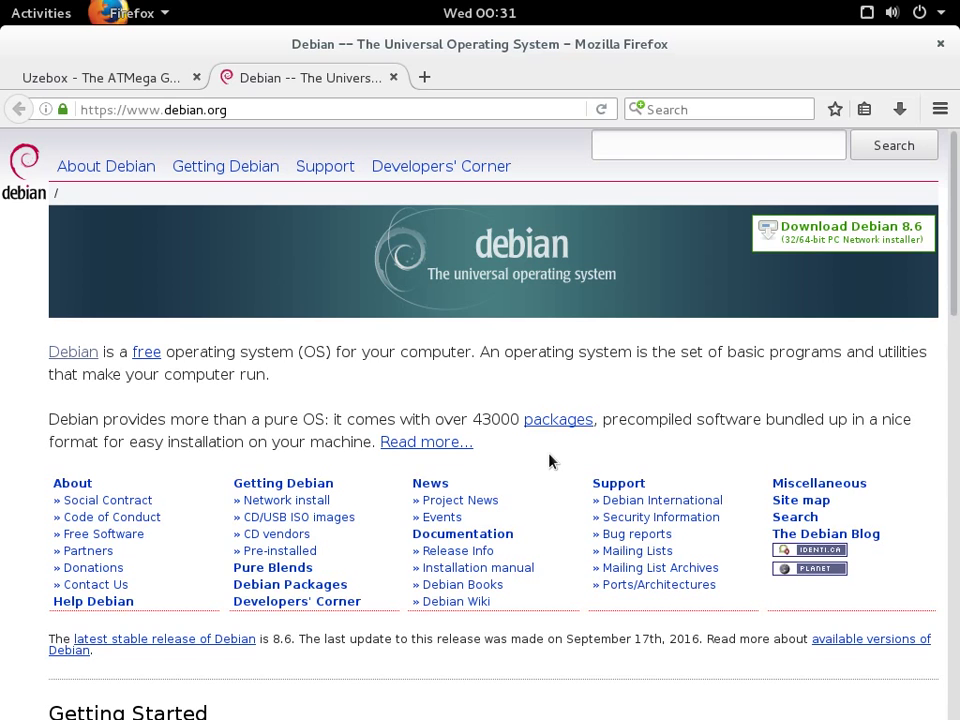
Go from CD/USB ISO images to the live images page and scroll to the amd64/i386 hybrid ISOs
left_click(343, 517)
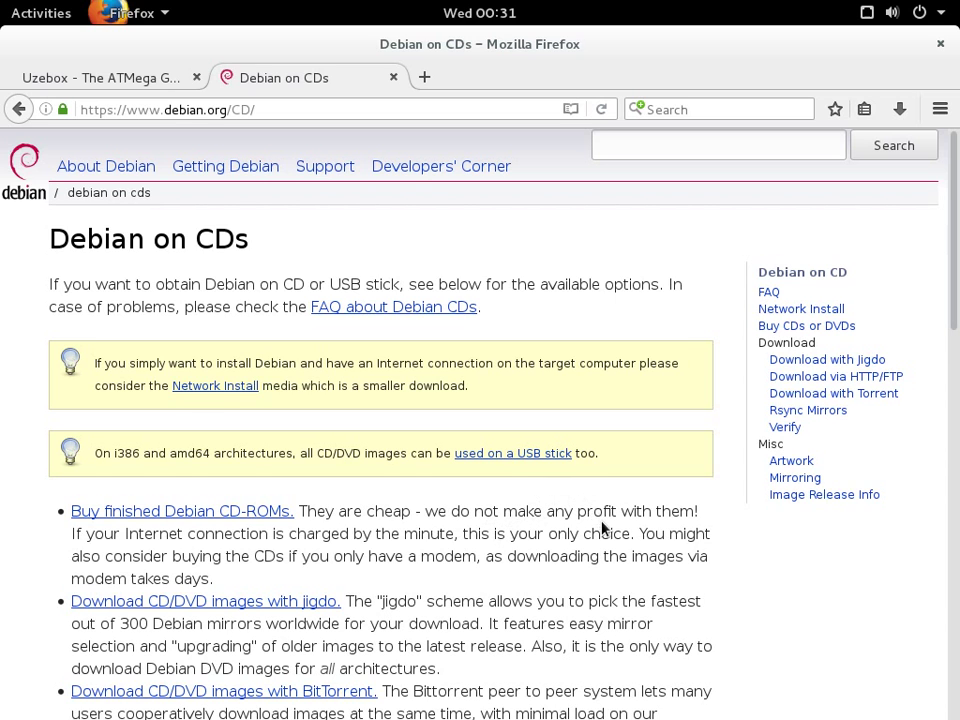
scroll(605, 527, "down", 4)
scroll(603, 527, "down", 2)
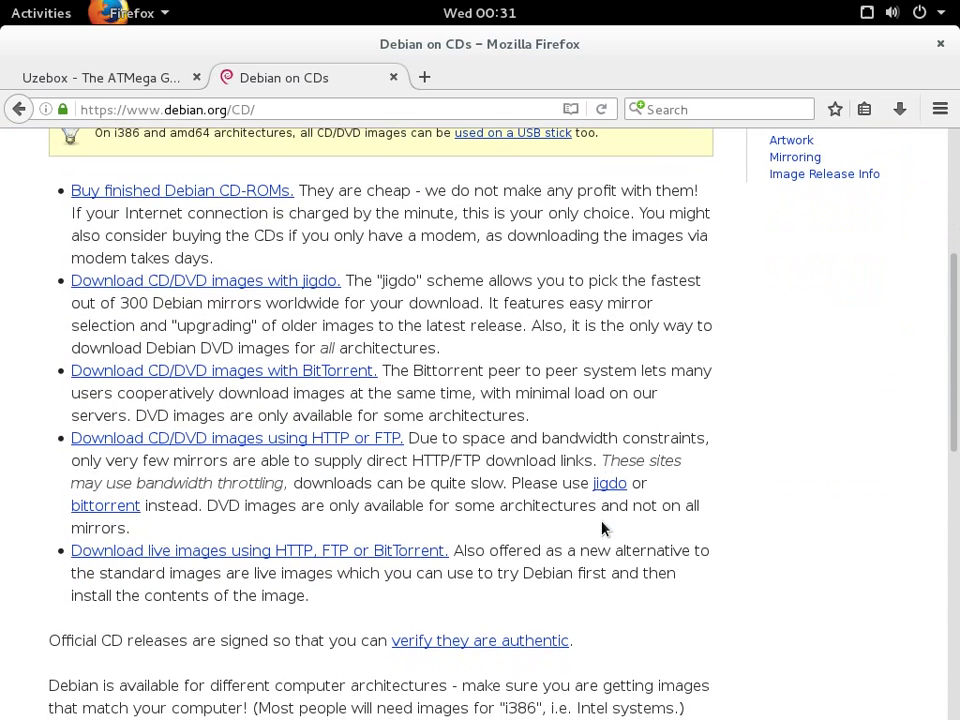
left_click(266, 562)
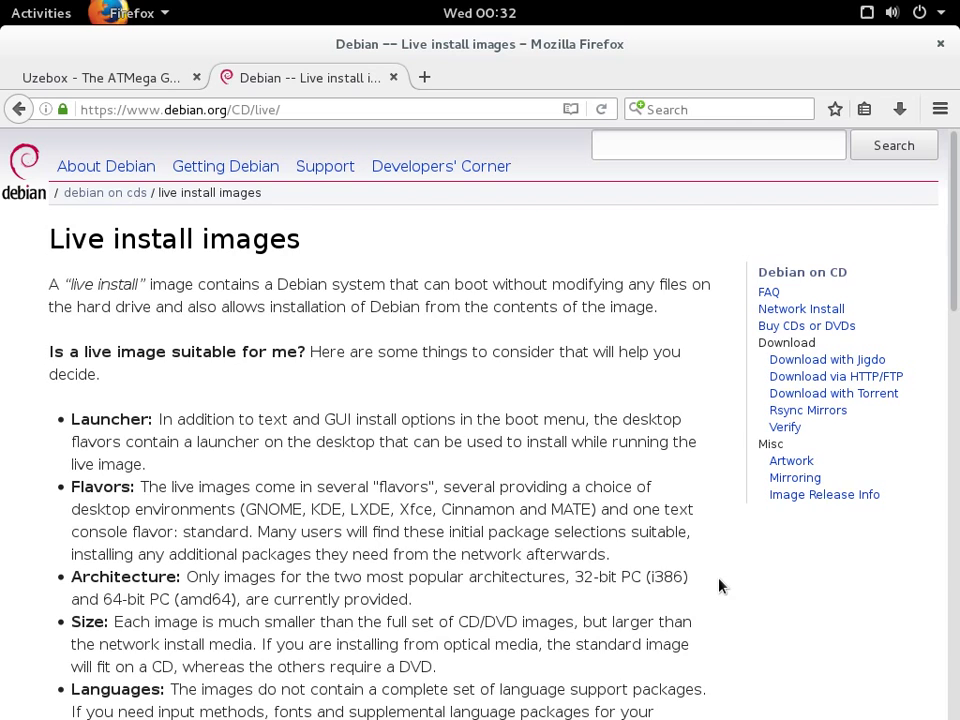
scroll(720, 585, "down", 5)
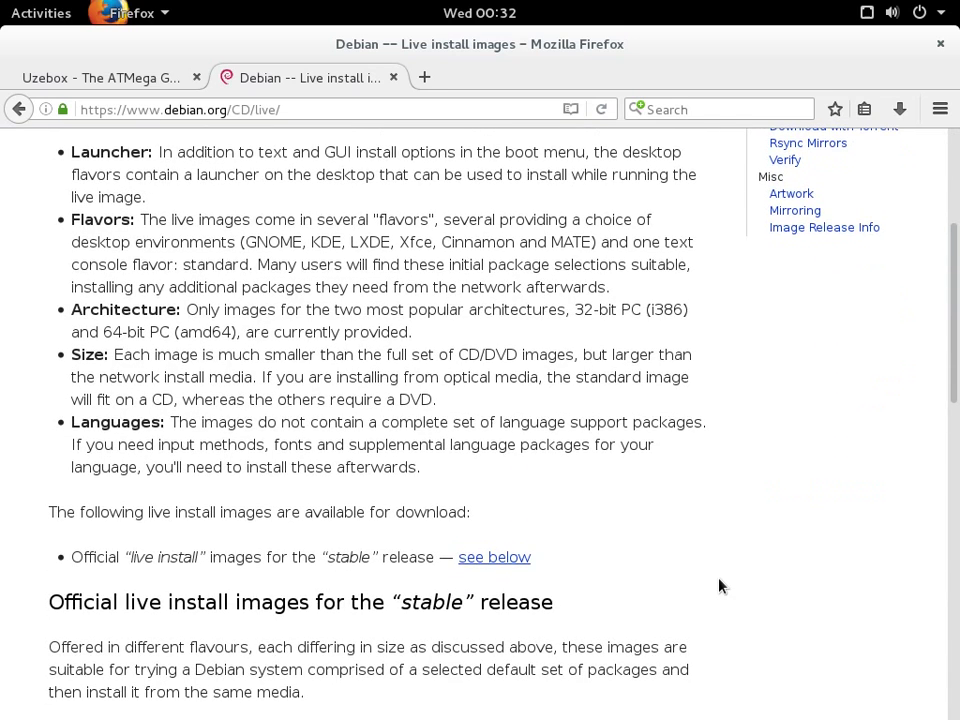
scroll(720, 585, "down", 6)
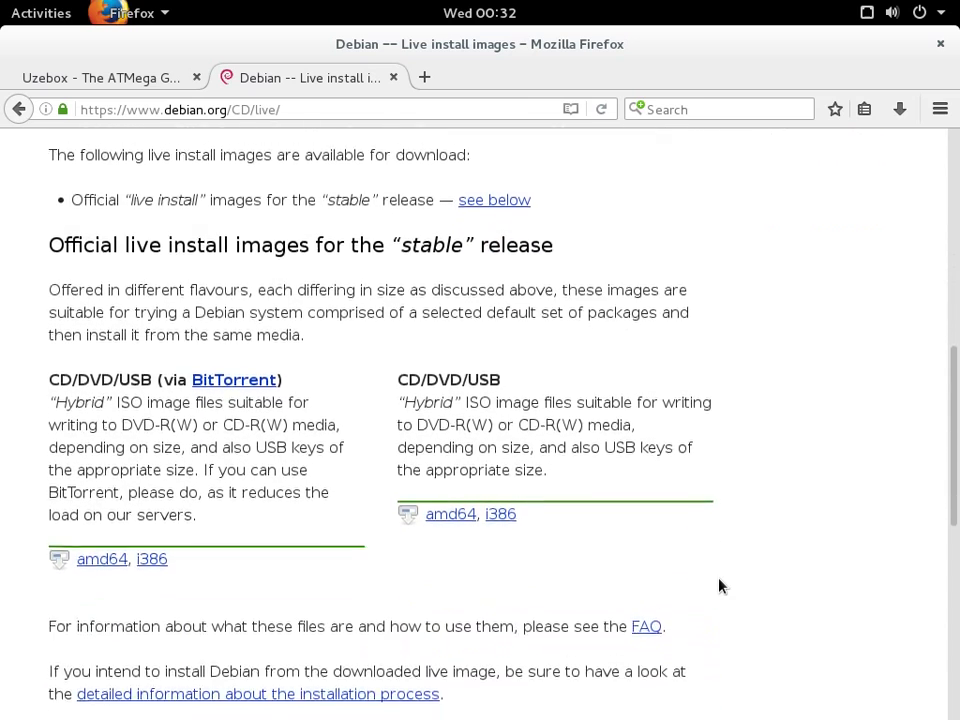
scroll(718, 583, "up", 1)
scroll(710, 580, "down", 2)
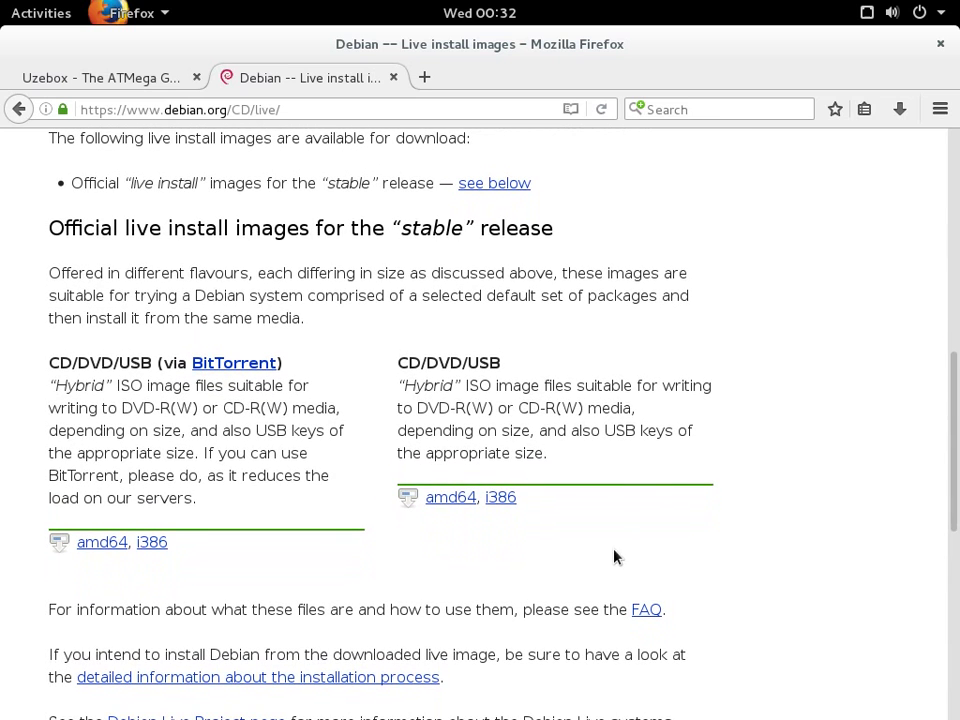
left_click(460, 505)
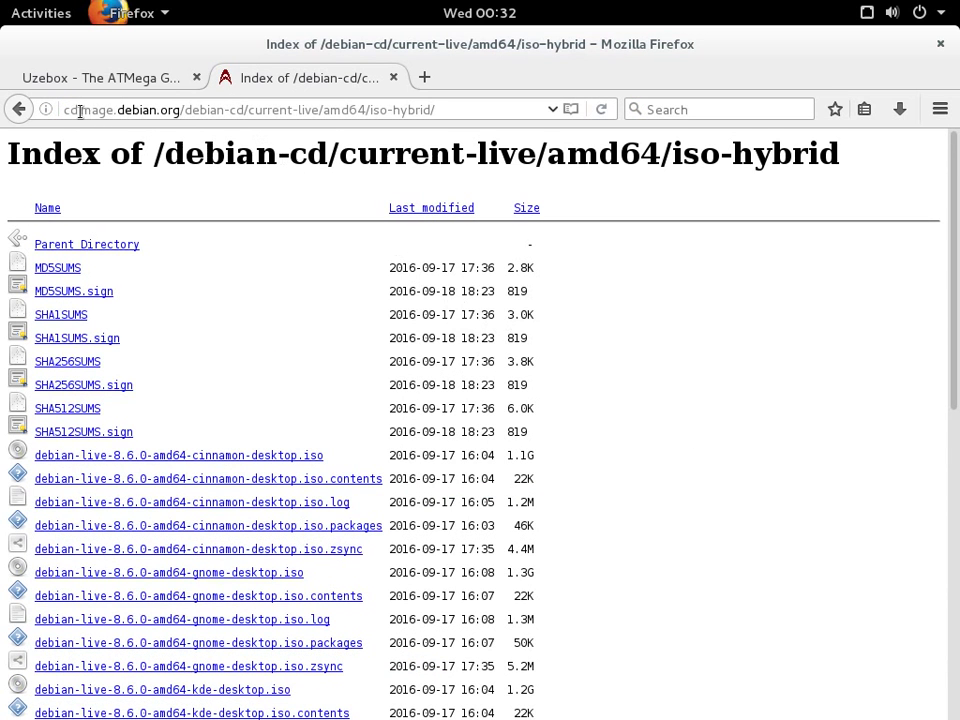
left_click(80, 112)
left_click(707, 399)
scroll(360, 530, "down", 2)
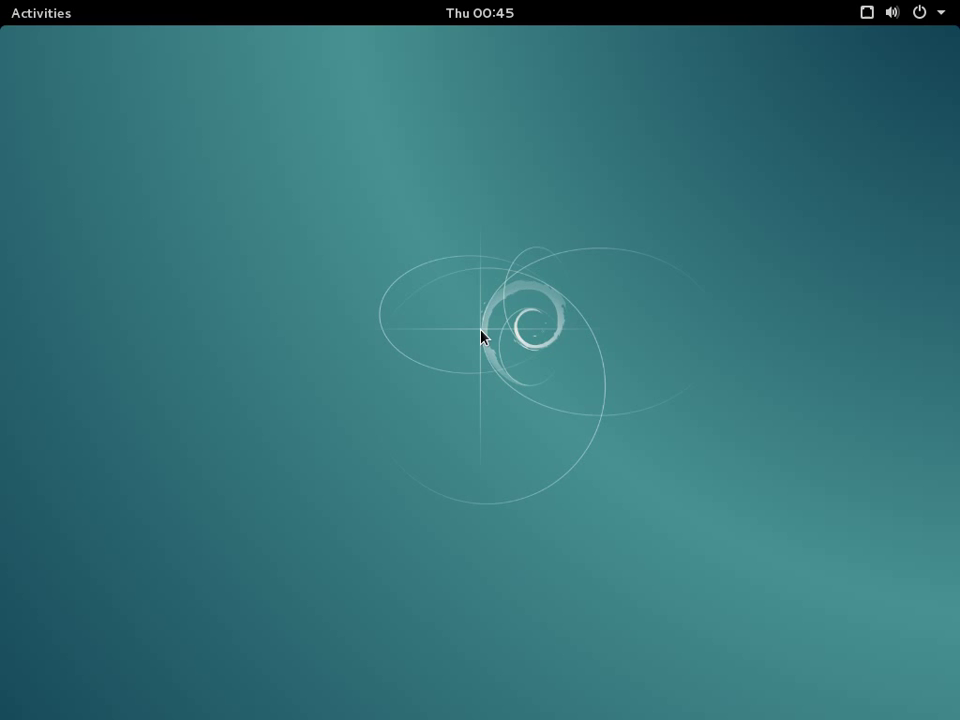
Launch Terminal by searching 'terminal' in Activities
mouse_move(3, 5)
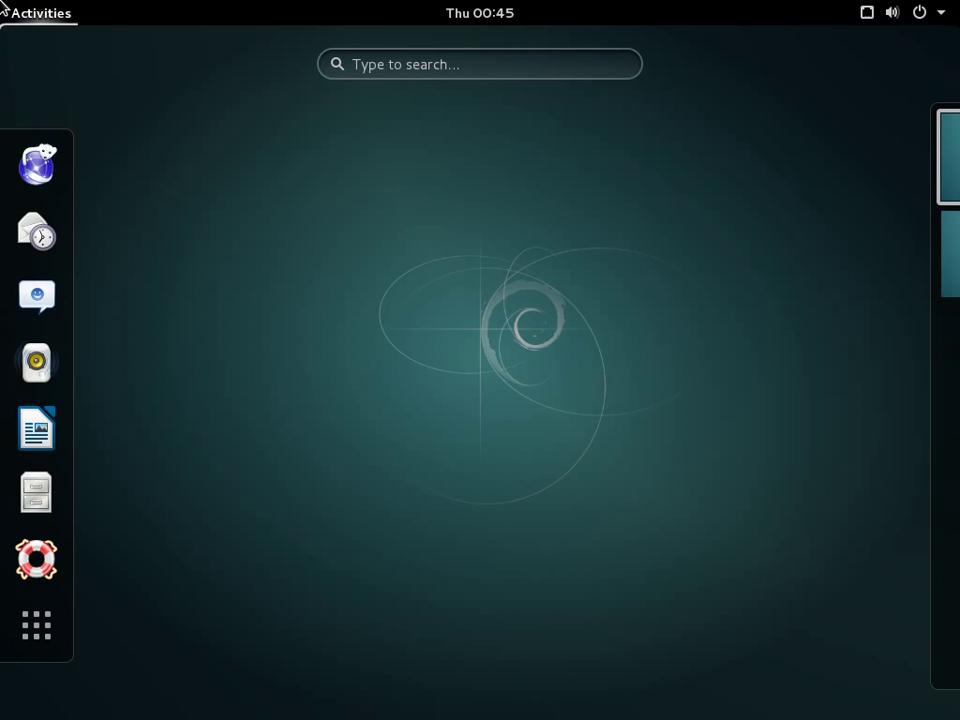
type("terminal")
key("Return")
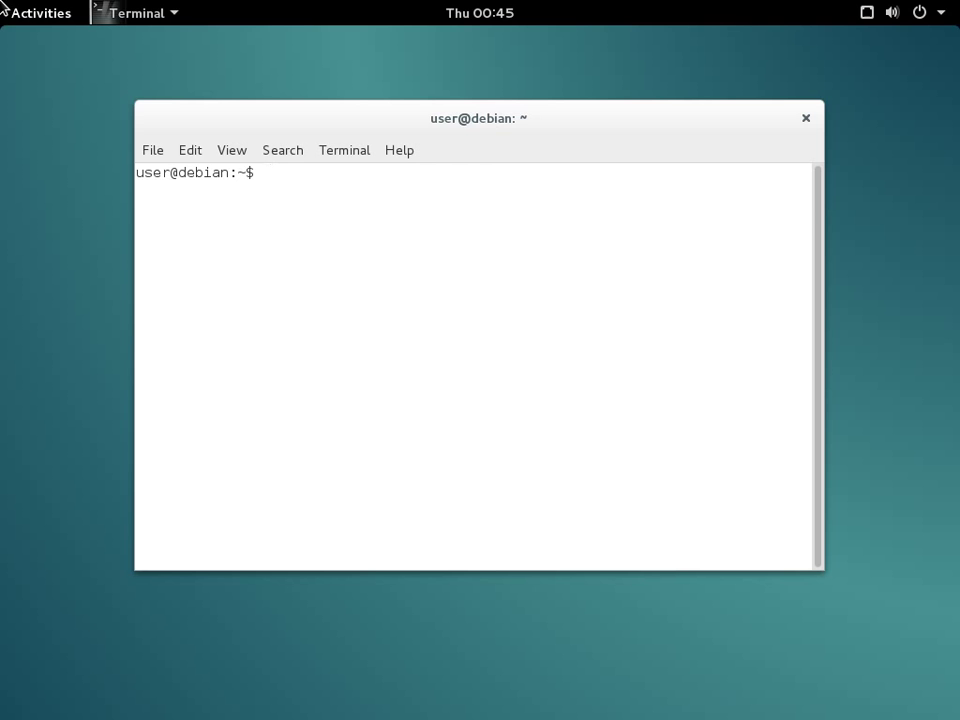
Run apt-get update, then install gcc-avr, binutils-avr, avr-libc, avrdude, g++, git and libsdl2-dev
type("sudo apt-get update")
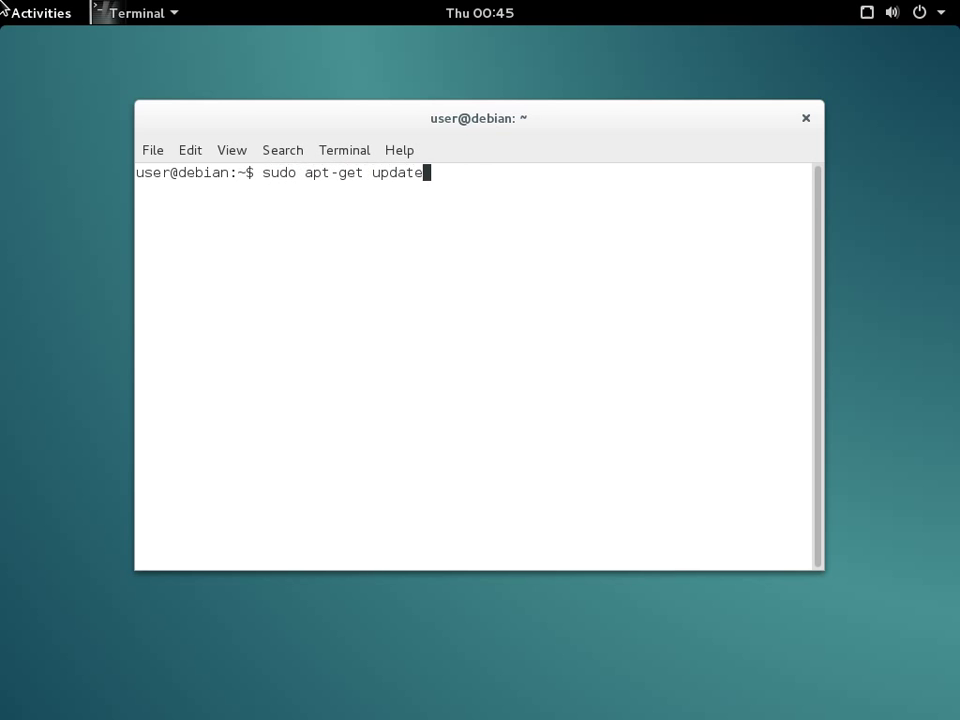
key("Return")
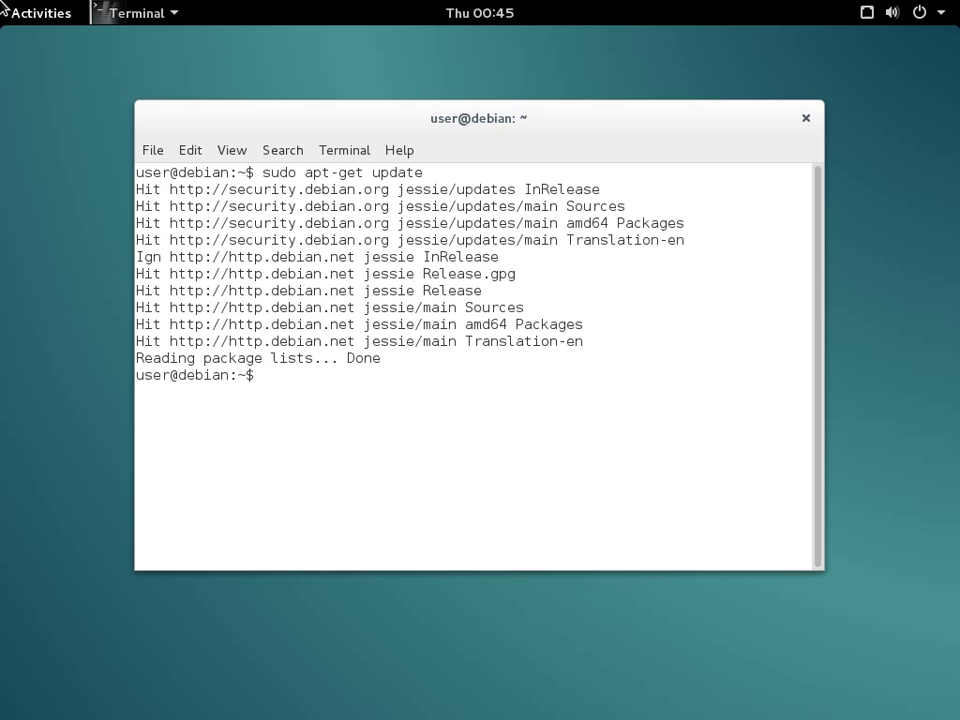
type("sudo apt-get install ")
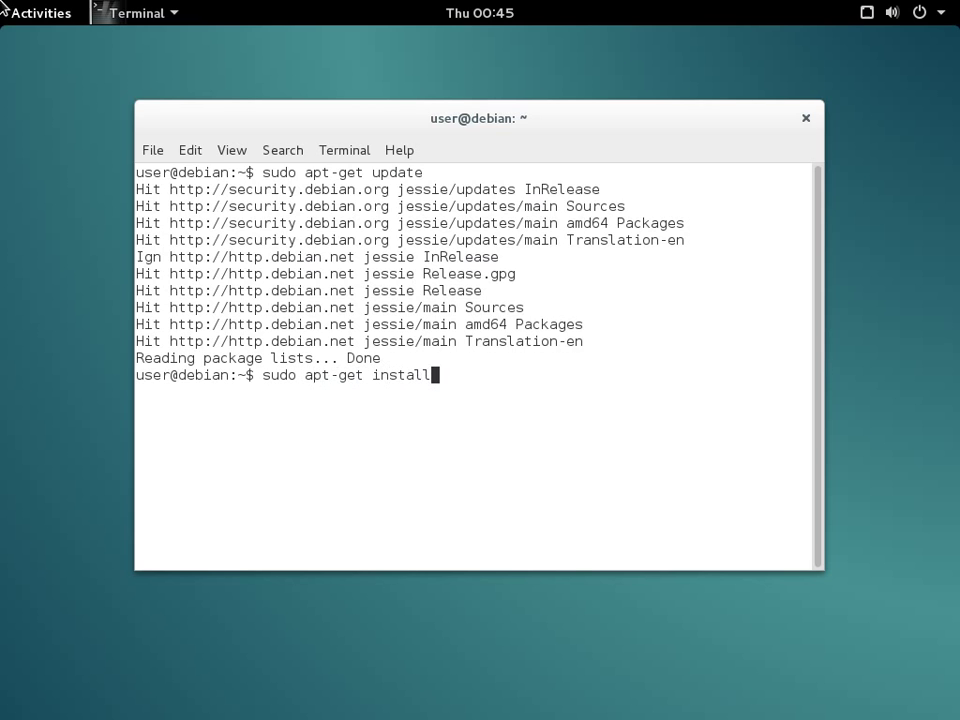
type("gcc-avr binutils-avr avr-libc avrdu")
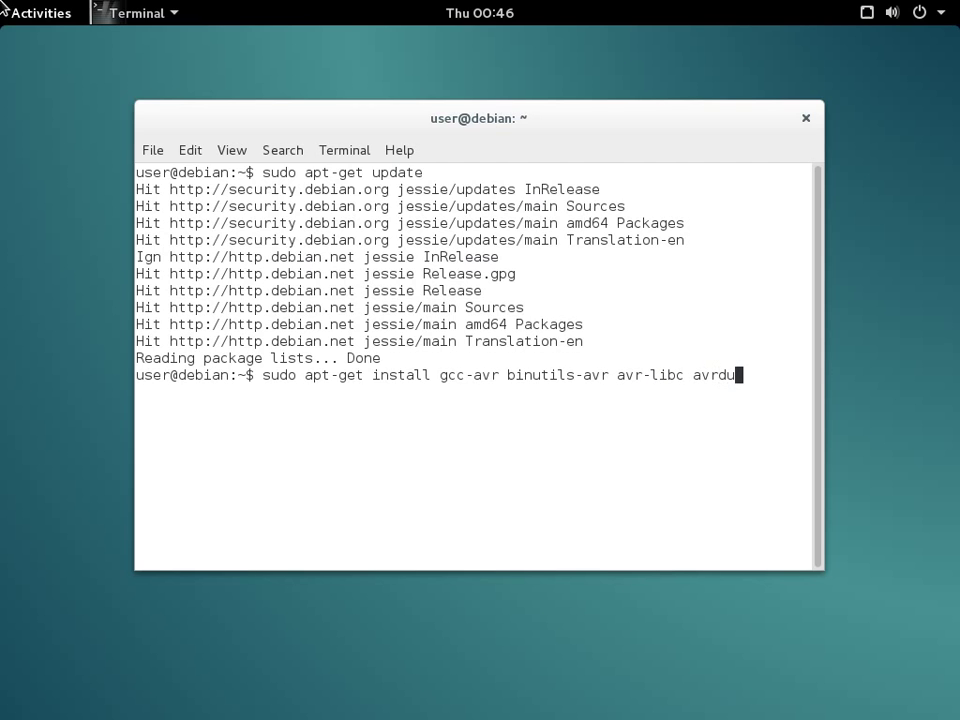
type("de g++ git libs")
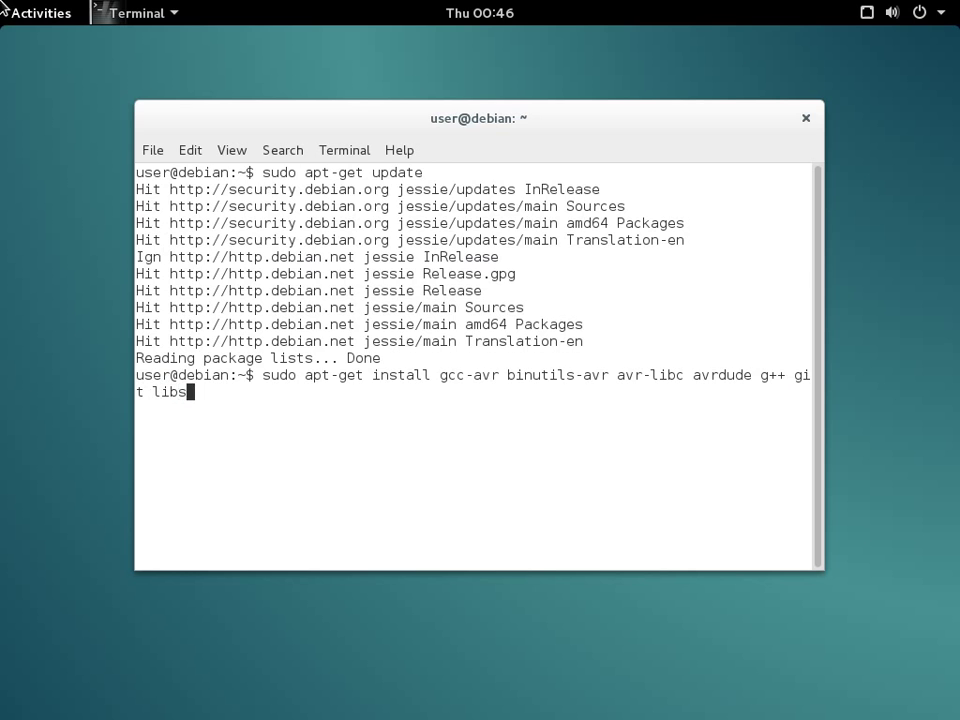
type("dl2-dev")
key("Return")
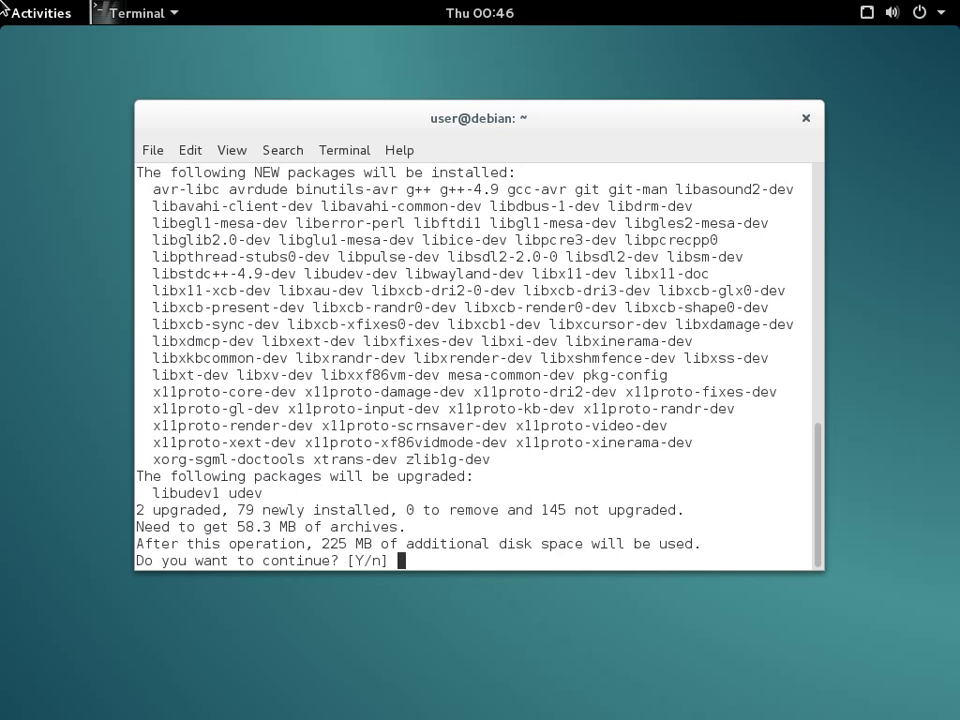
key("Return")
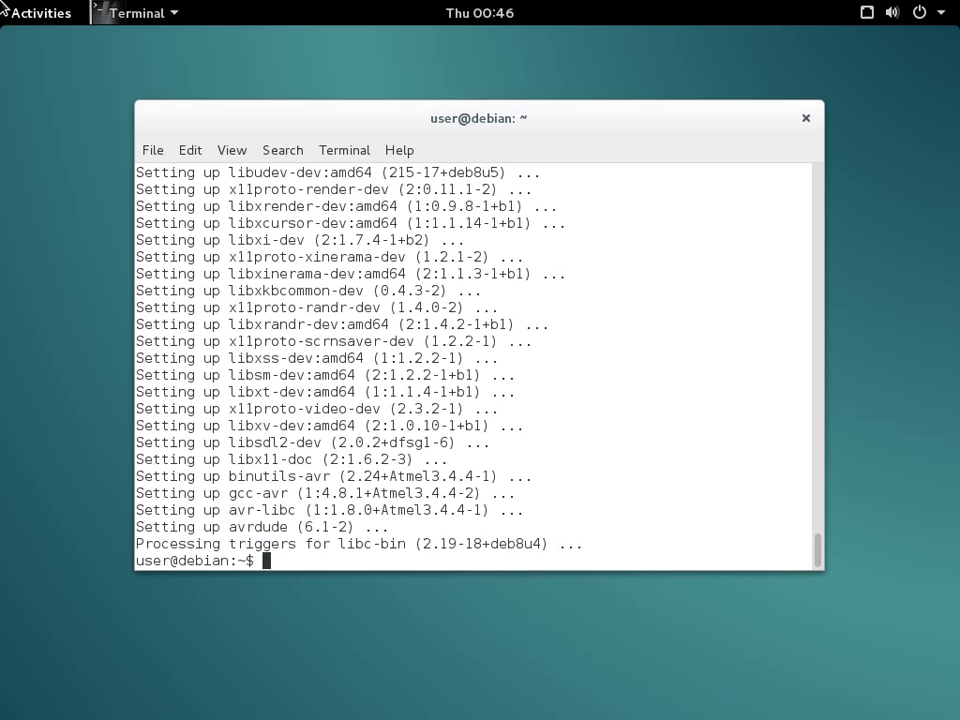
Clone github.com/Uzebox/uzebox.git, cd into uzebox and list its contents
type("git clone https")
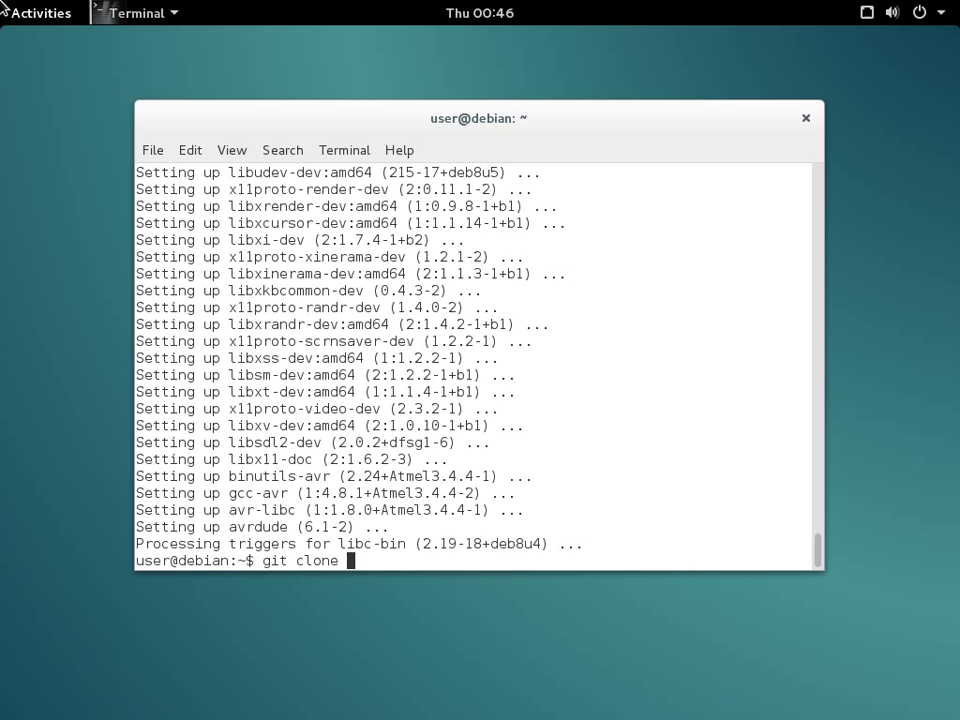
type("://github.com/Uzebox/")
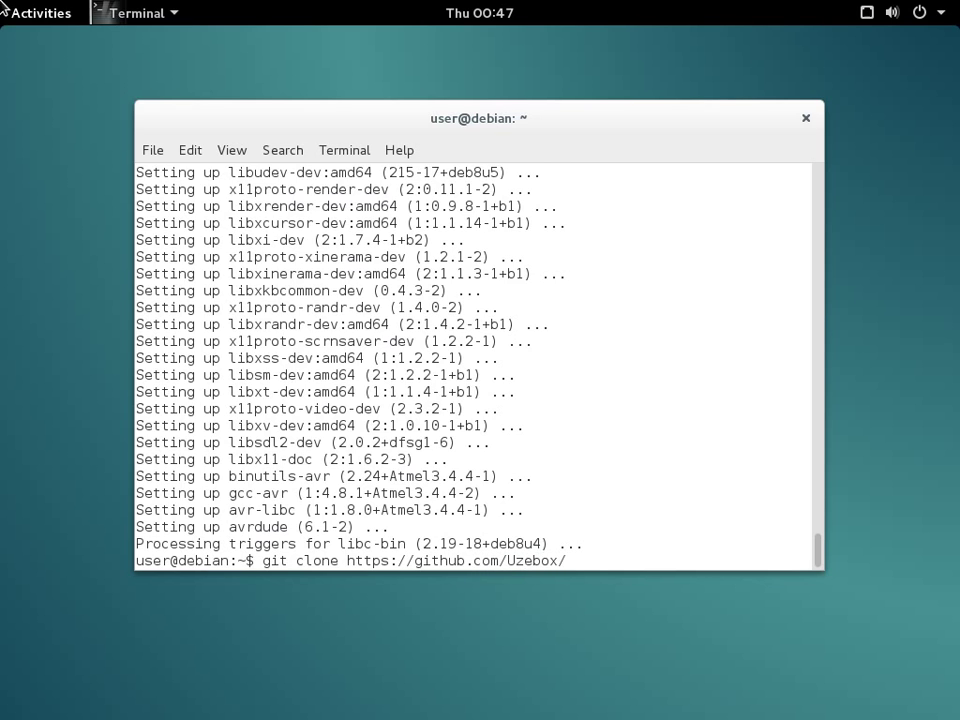
type("uzebox.git")
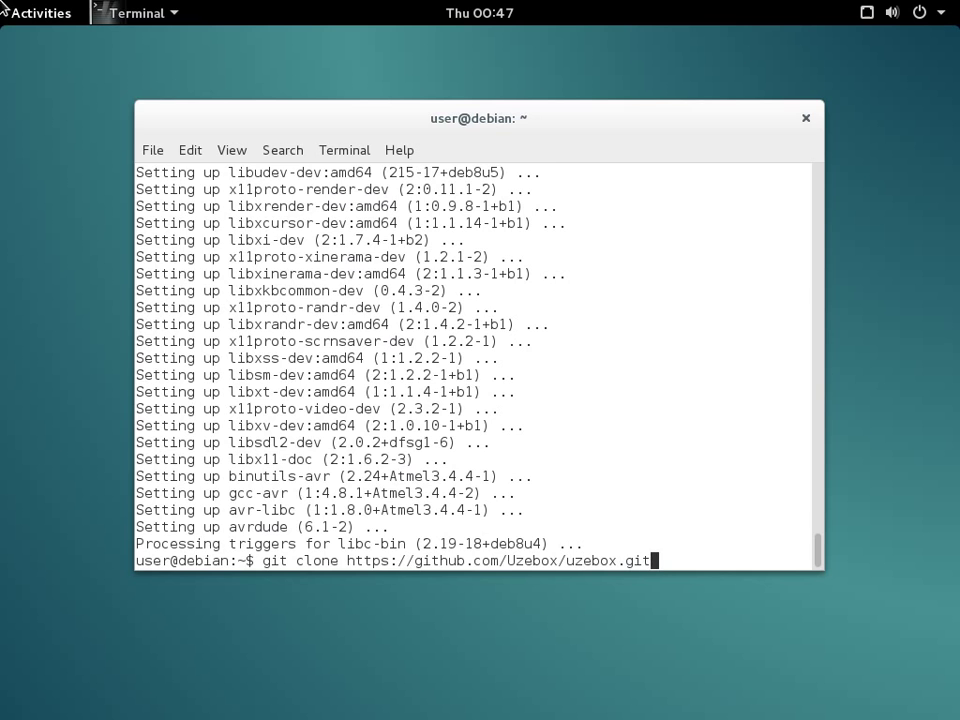
key("Return")
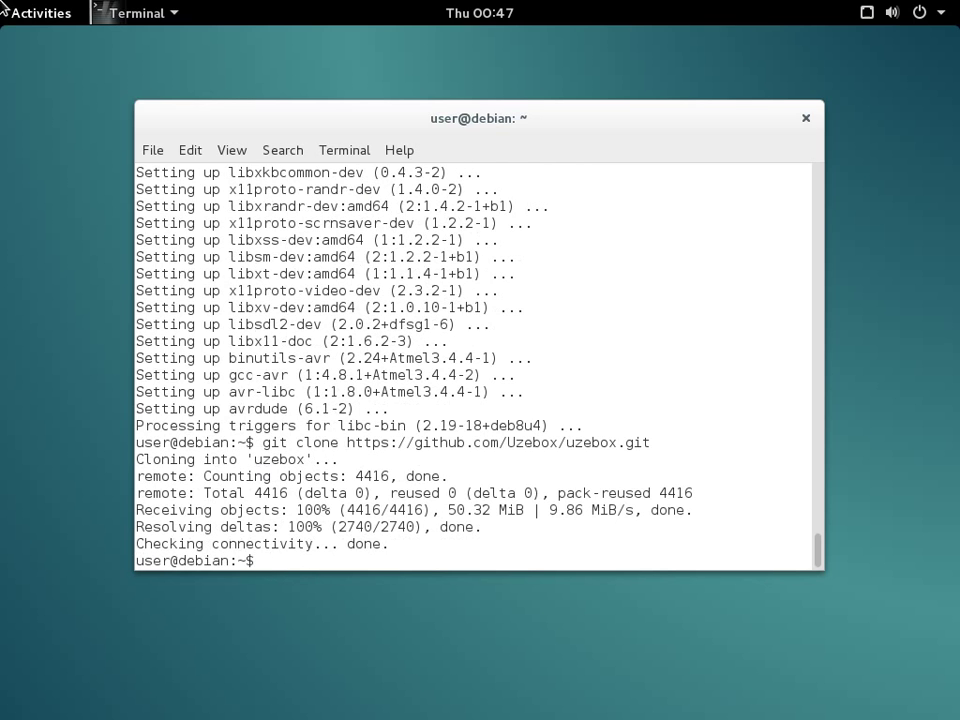
type("cd uze")
key("Tab")
key("Return")
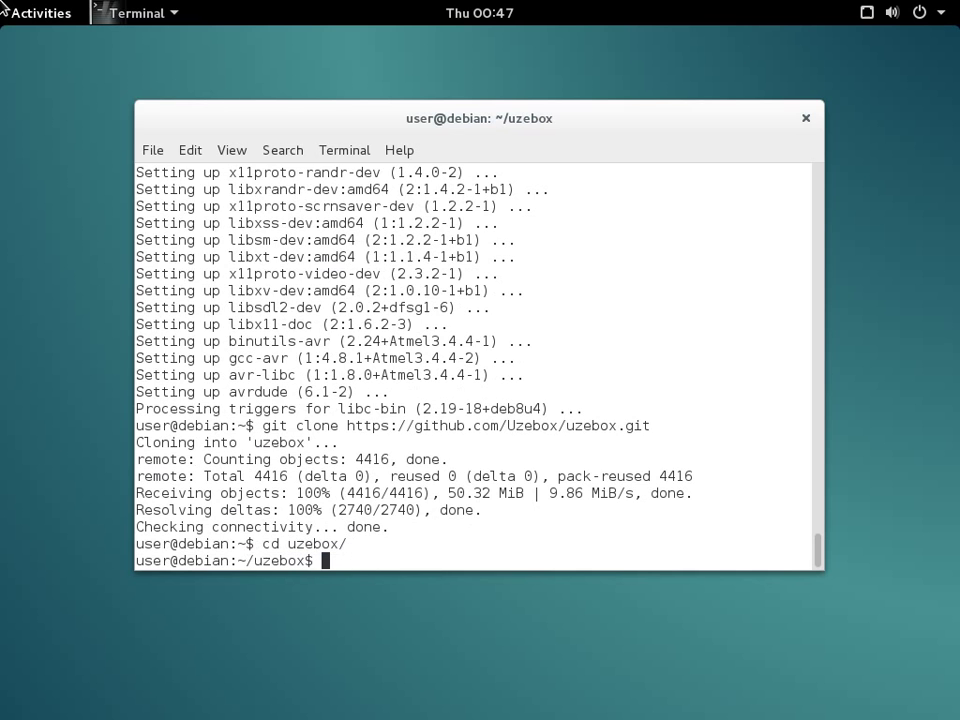
type("ls")
key("Return")
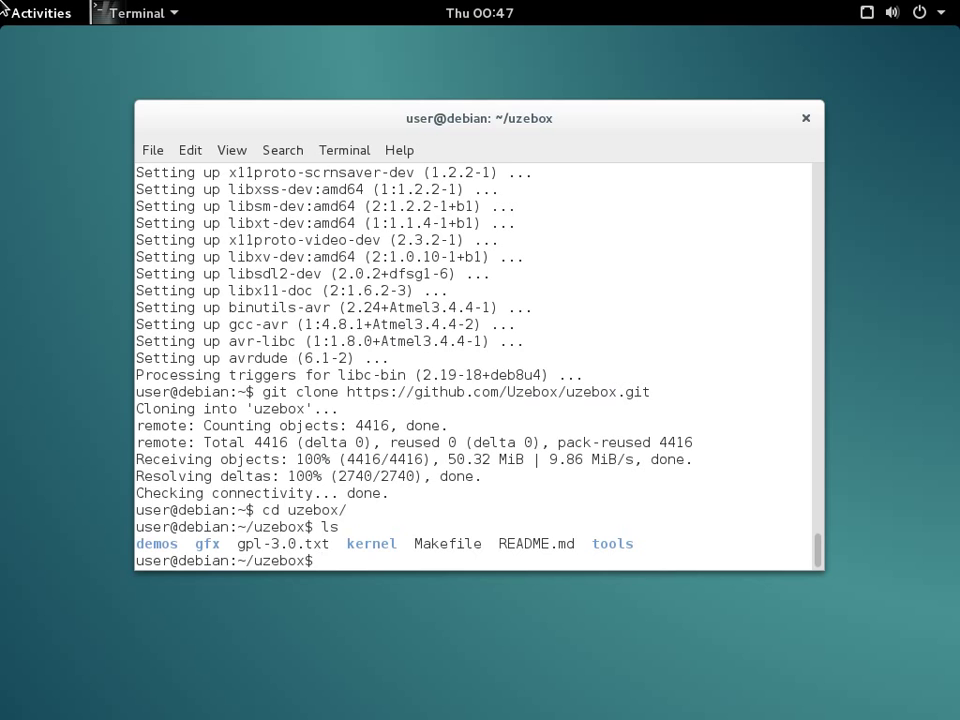
Run make in ~/uzebox, building the demos and copying Whack-a-Mole.hex into roms
type("make")
key("Return")
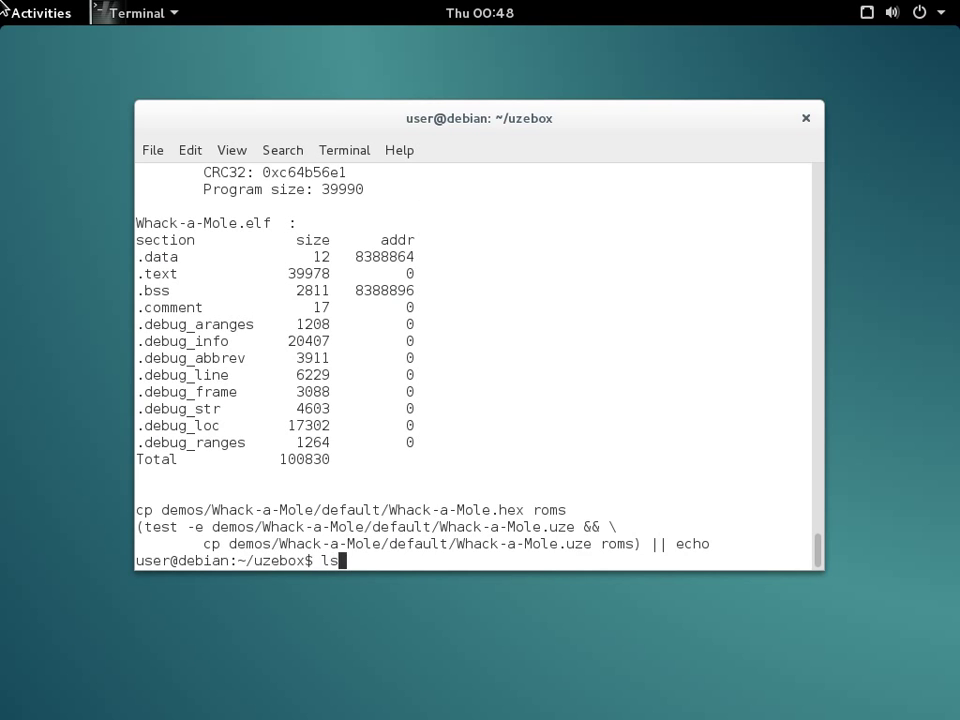
List the uzebox folder and bin to confirm uzem, packrom and gconvert were built
type("ls")
key("Return")
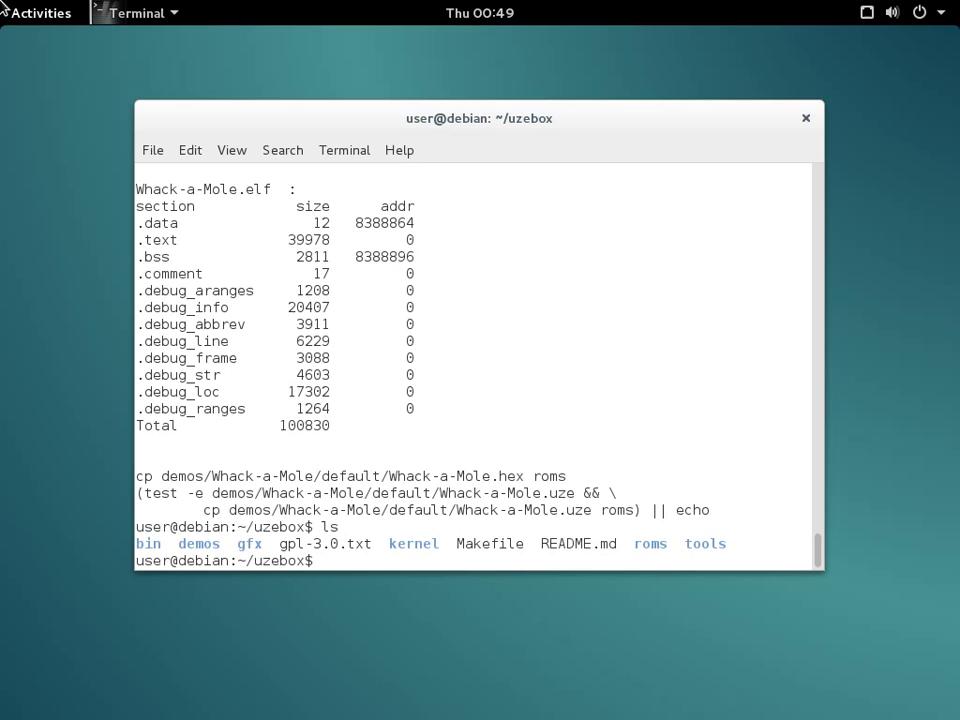
type("ls bin")
key("Return")
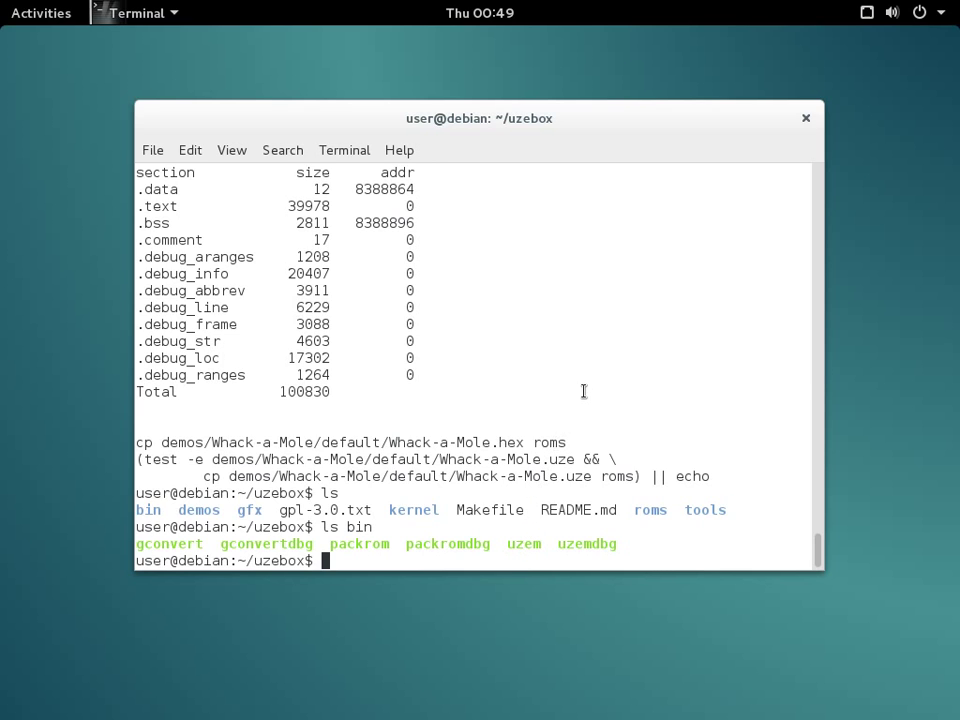
Change into roms and list the built .hex and .uze game files
type("cd ro")
key("Tab")
key("Return")
type("ls")
key("Return")
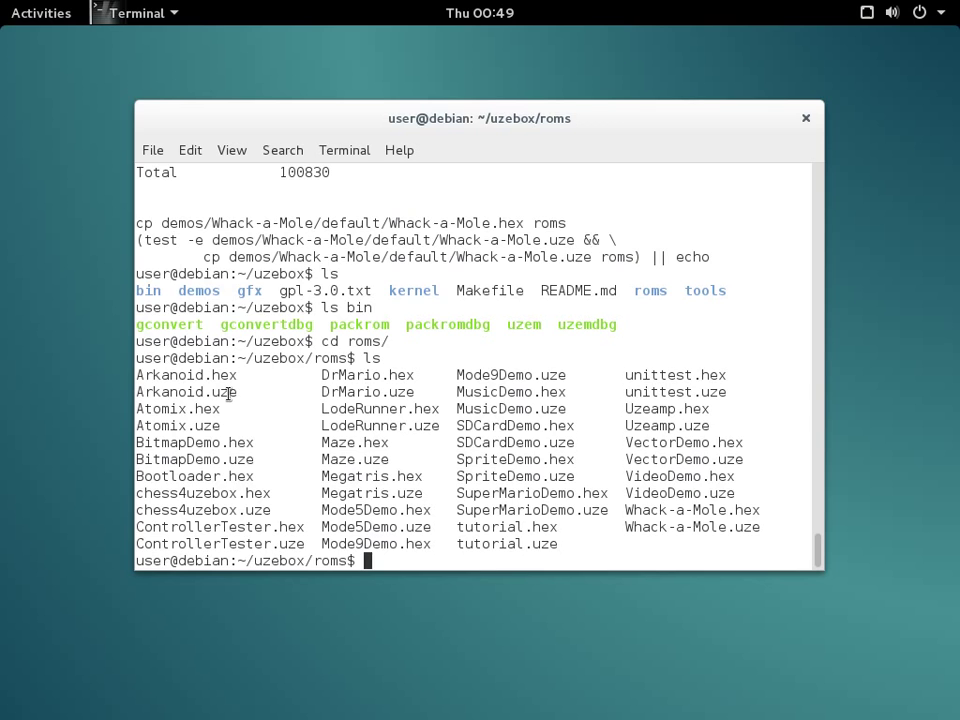
Run SpriteDemo.hex with ../bin/uzem, then close the emulator window
type("../bin/u")
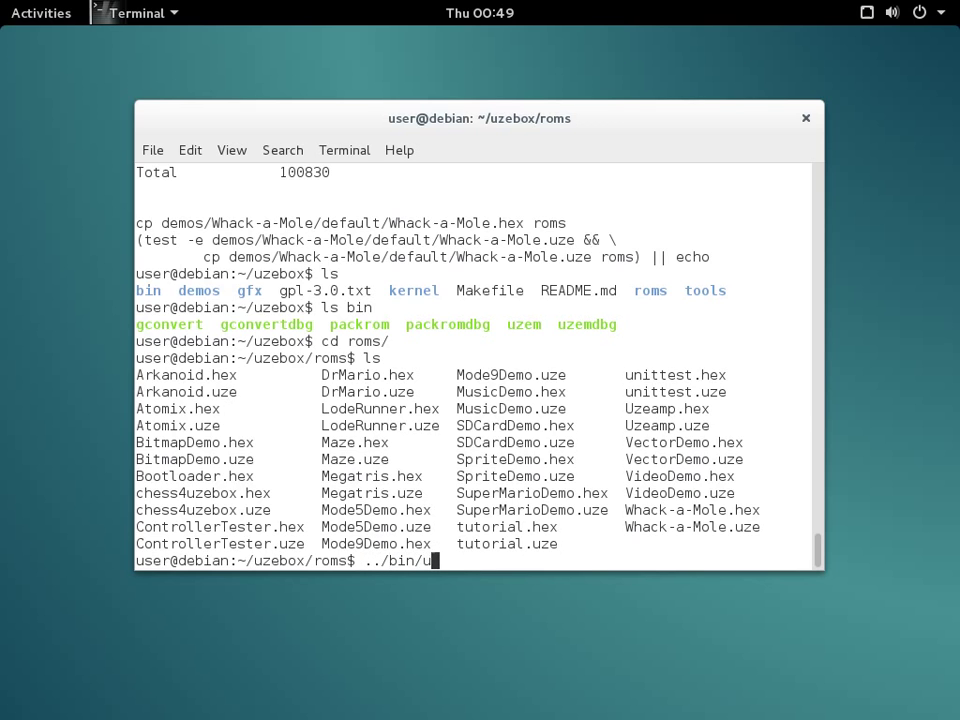
type("zem SpriteDemo.")
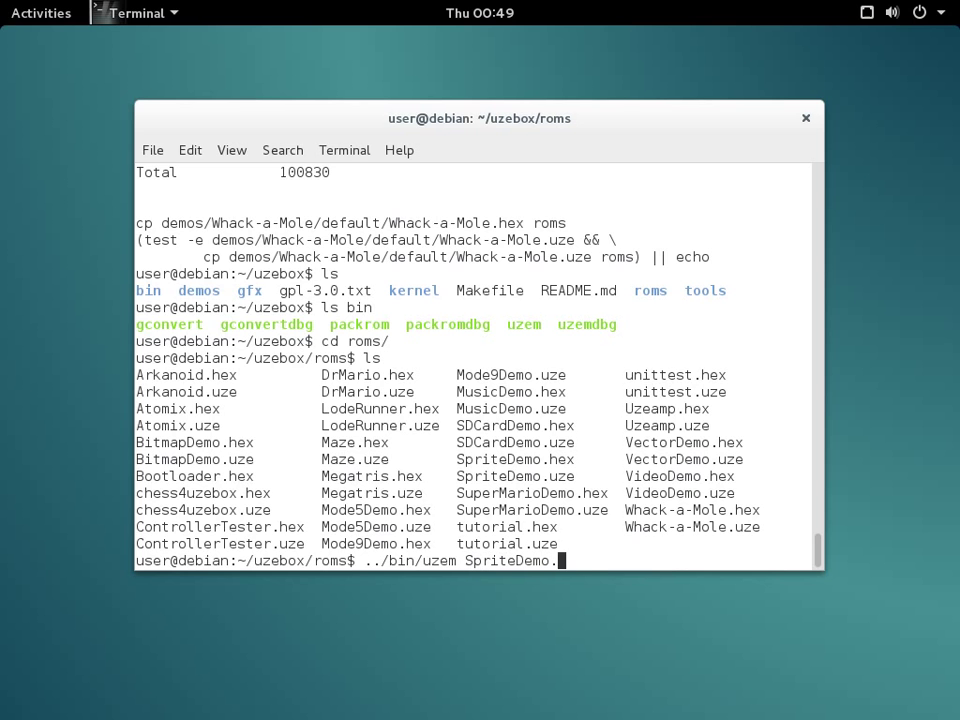
type("hex")
key("Return")
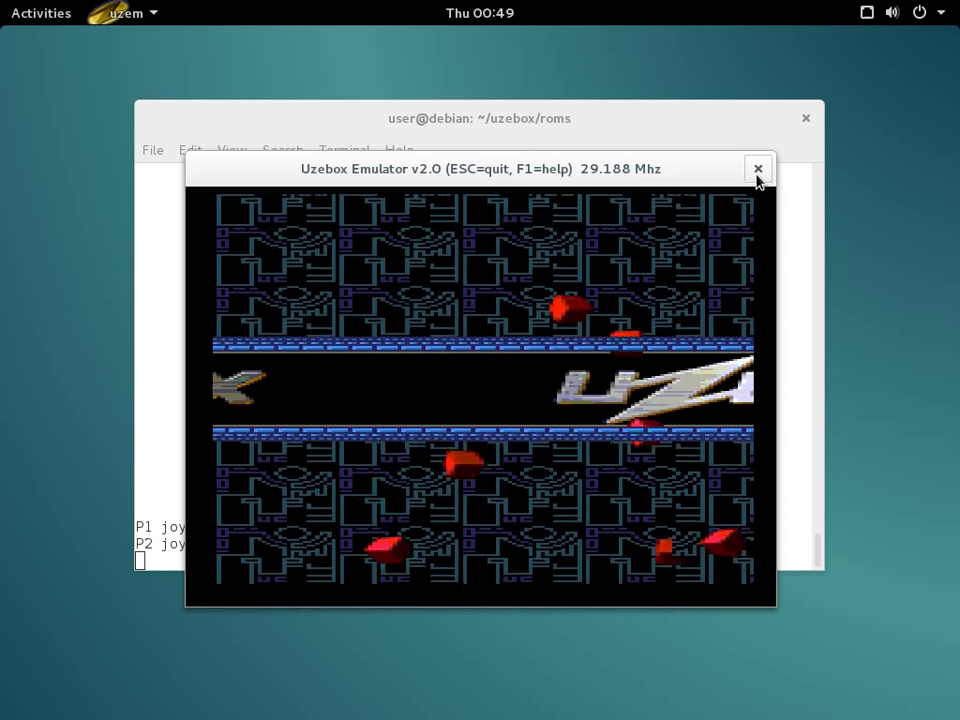
left_click(758, 168)
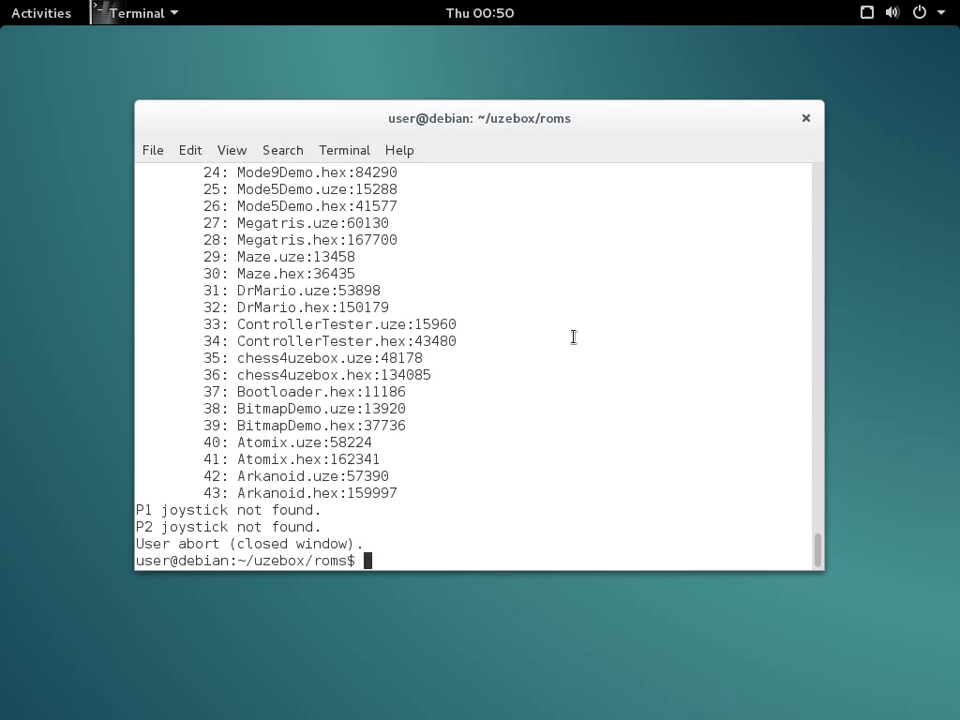
Edit the previous command to run ../bin/uzem LodeRunner.hex
key("Up")
key("BackSpace")
key("BackSpace")
key("BackSpace")
key("BackSpace")
key("BackSpace")
key("BackSpace")
key("BackSpace")
key("BackSpace")
key("BackSpace")
key("BackSpace")
key("BackSpace")
key("BackSpace")
key("BackSpace")
key("BackSpace")
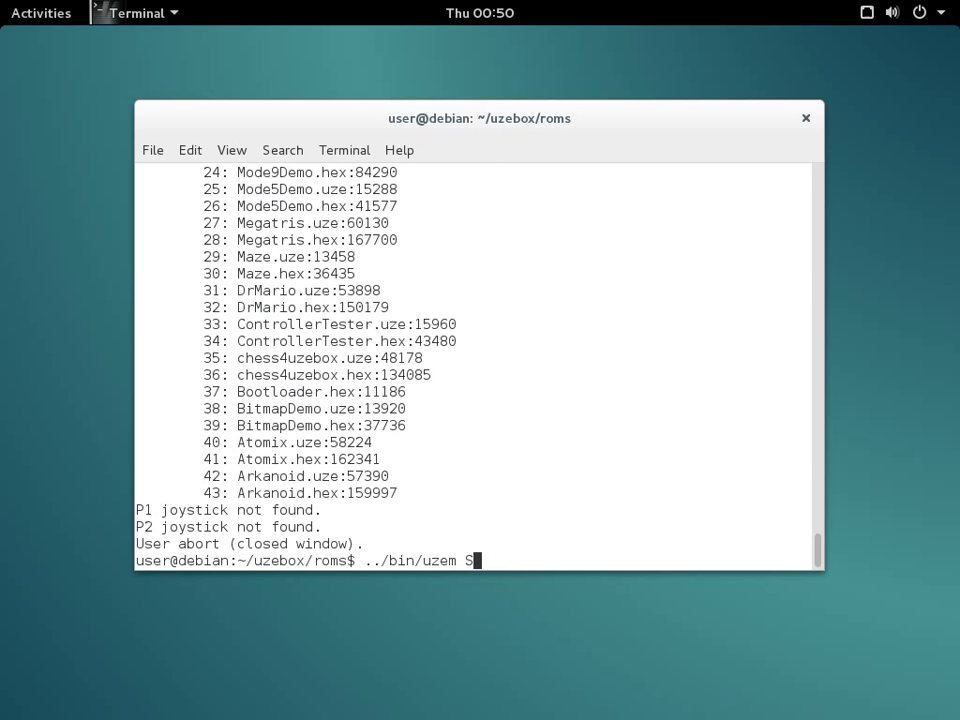
type("L")
key("Tab")
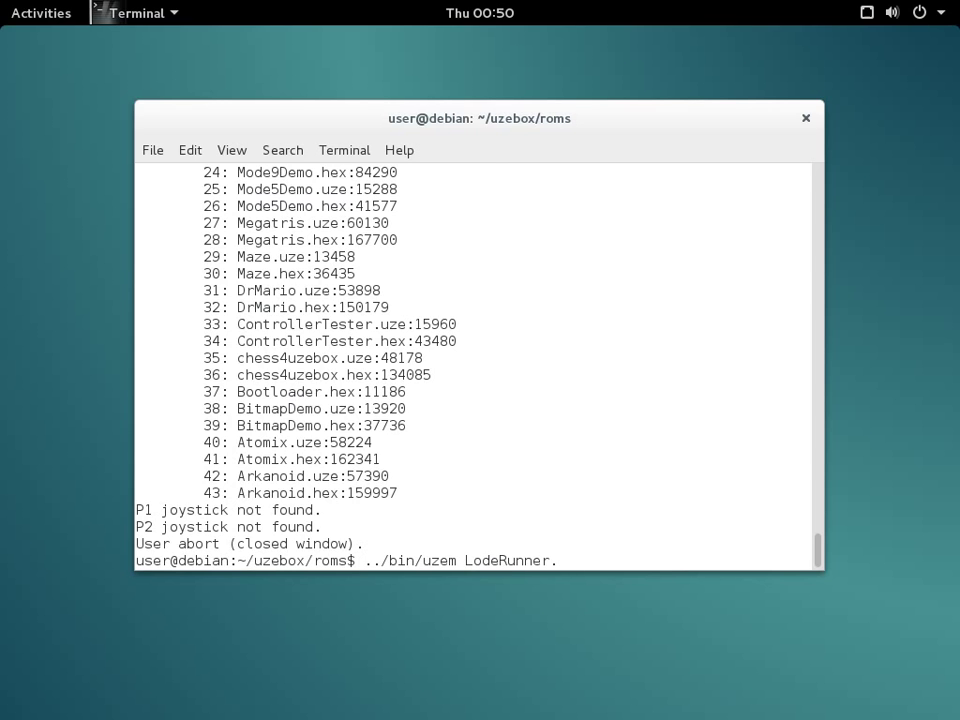
type("hex")
key("Return")
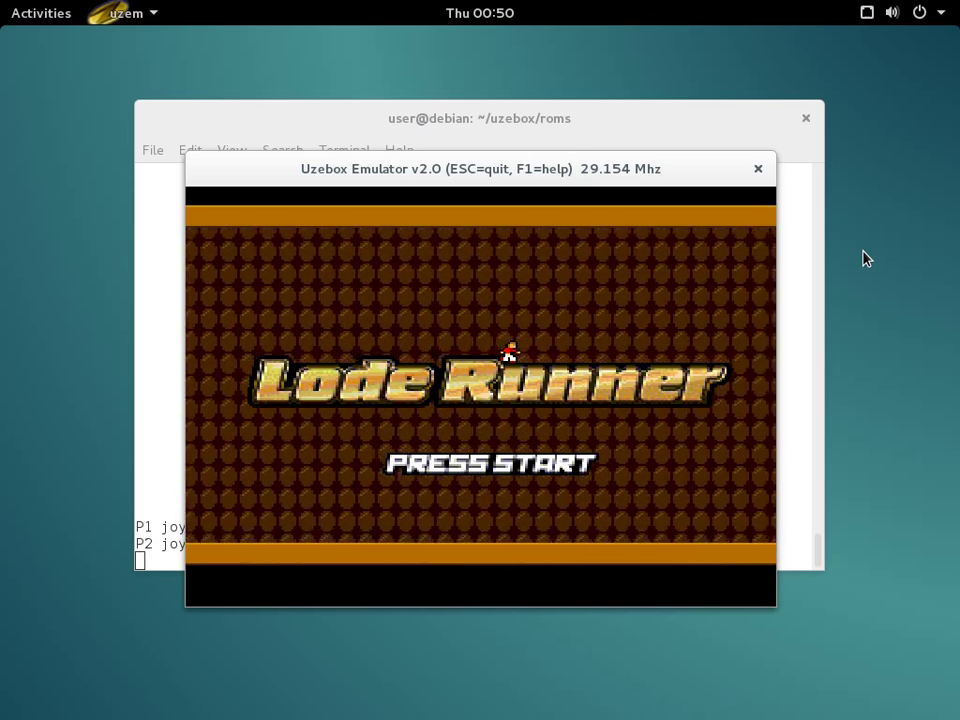
Start Lode Runner, collect gold on LEVEL 01, then quit the emulator with Esc
key("Return")
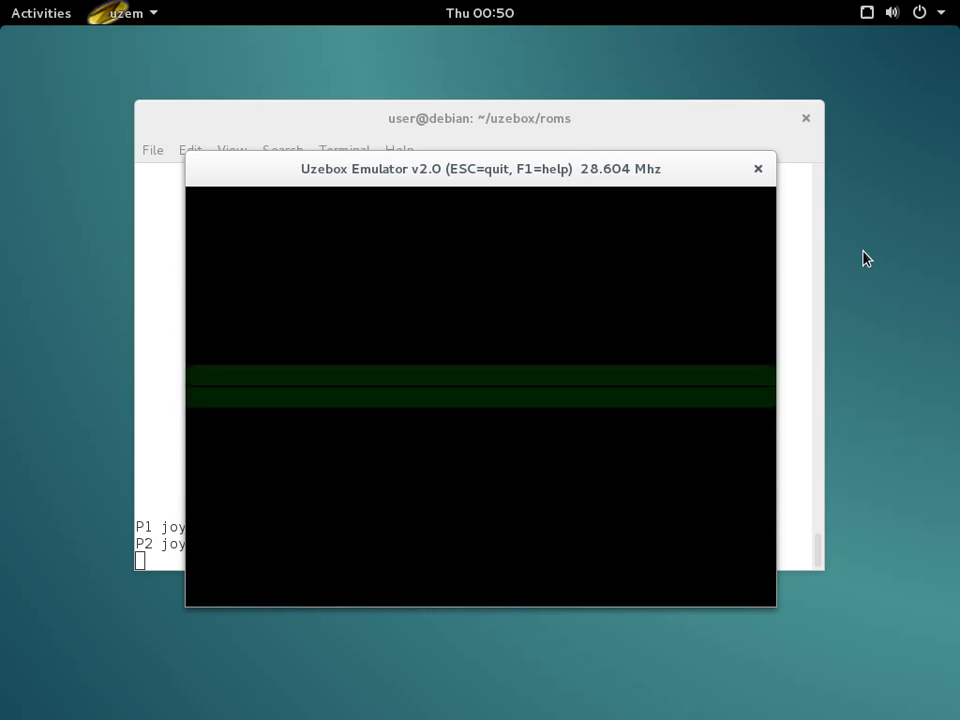
key("Right")
key("Up")
key("Left")
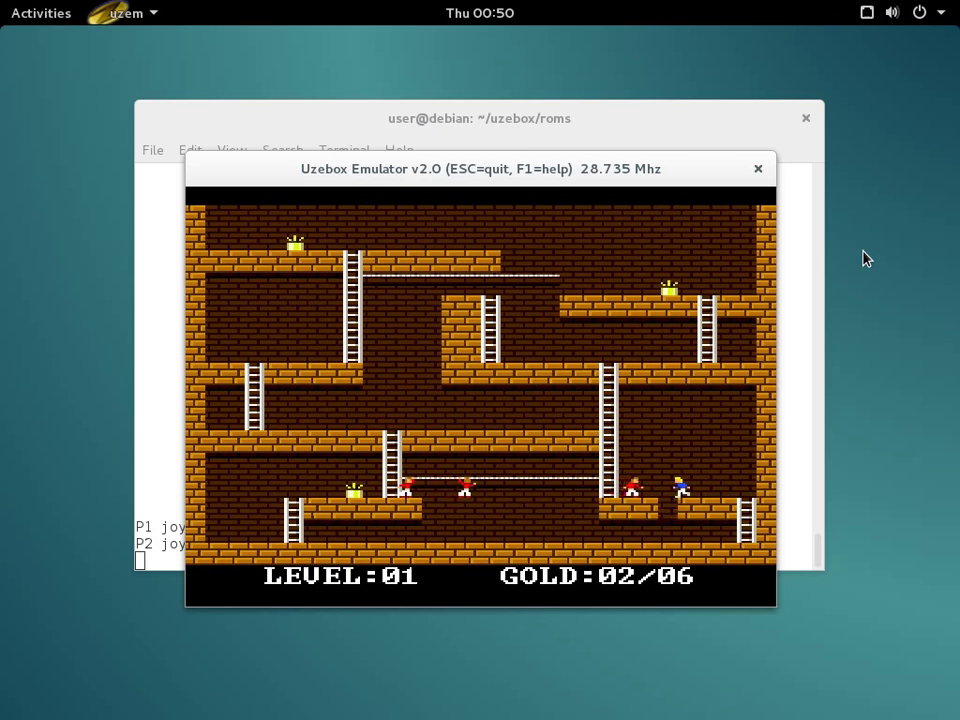
key("Right")
key("Left")
key("Right")
key("Escape")
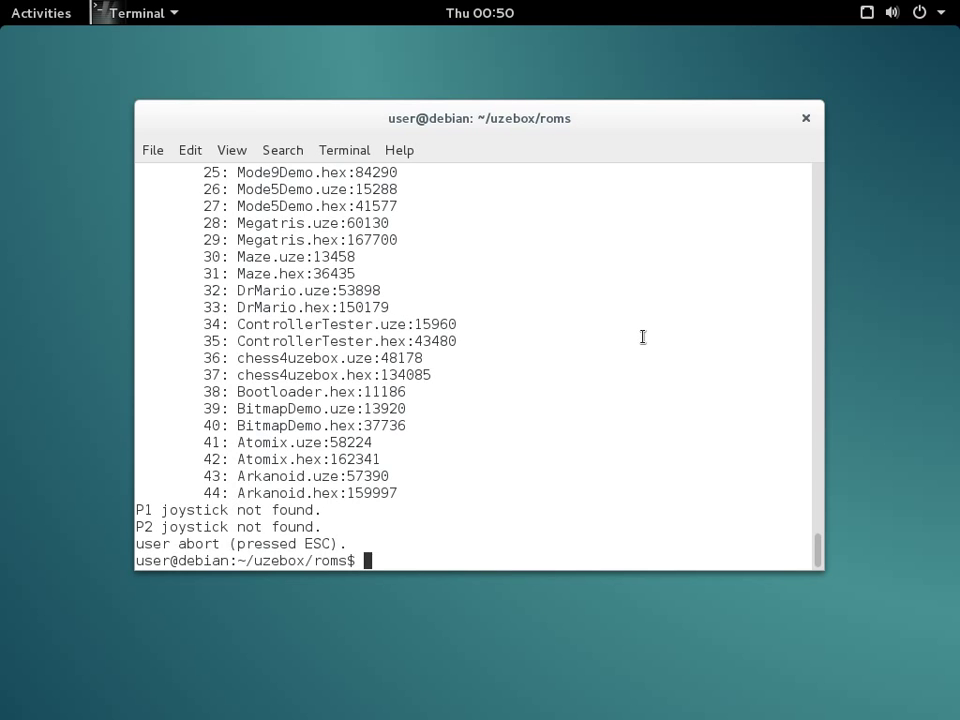
Go up to the uzebox folder, create a MY_GAMES folder and enter it
type("cd ..")
key("Return")
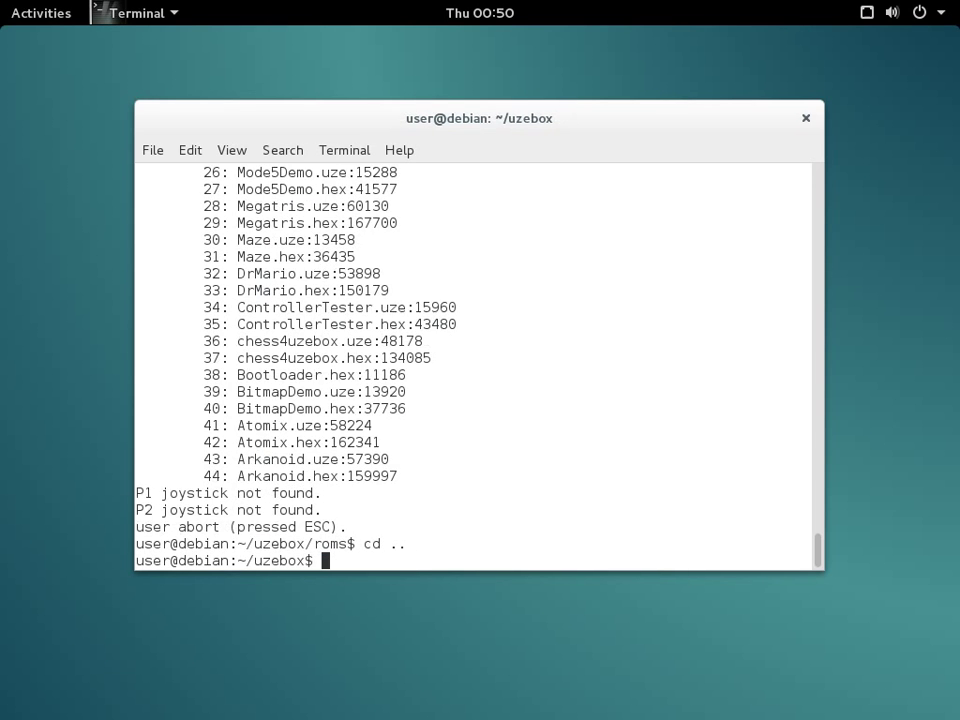
type("ls")
key("Return")
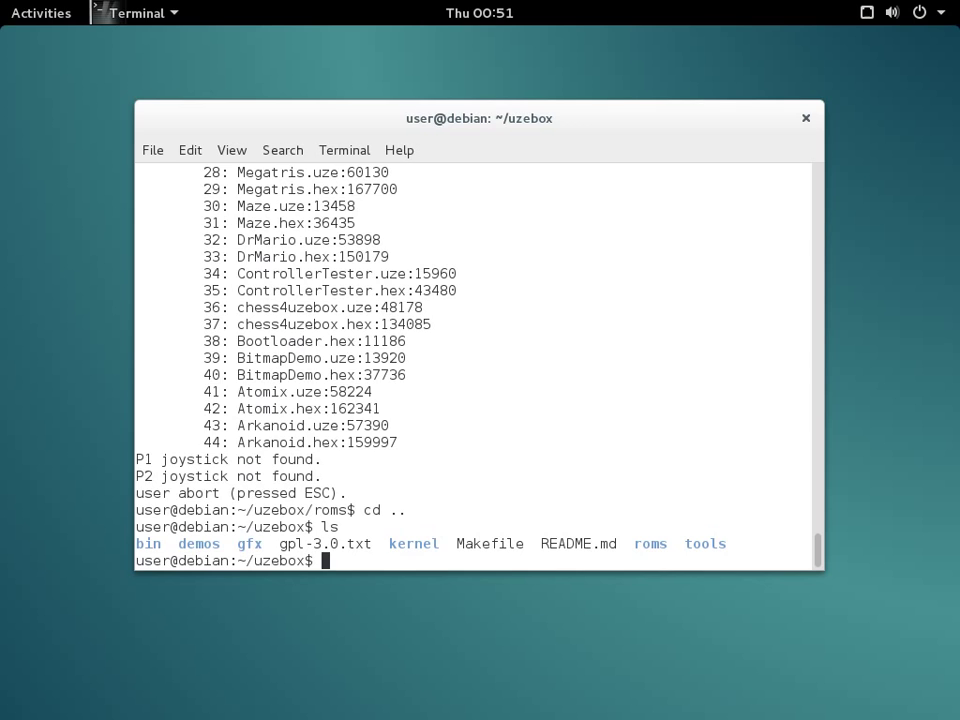
type("mkdir MY_GAMES")
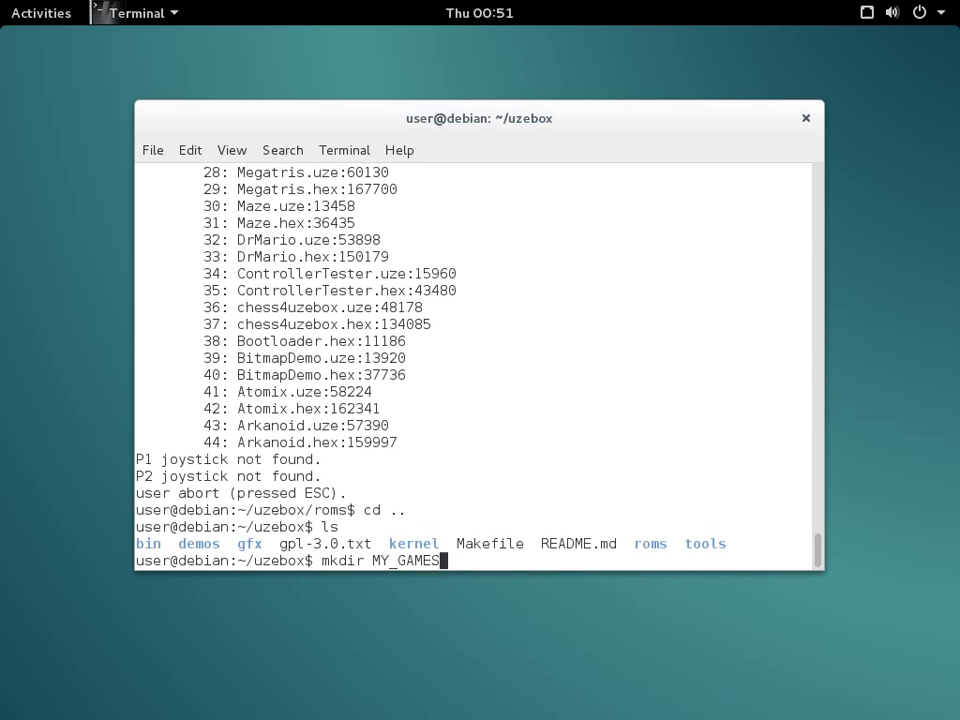
key("Return")
type("cd MY_GAMES")
key("Return")
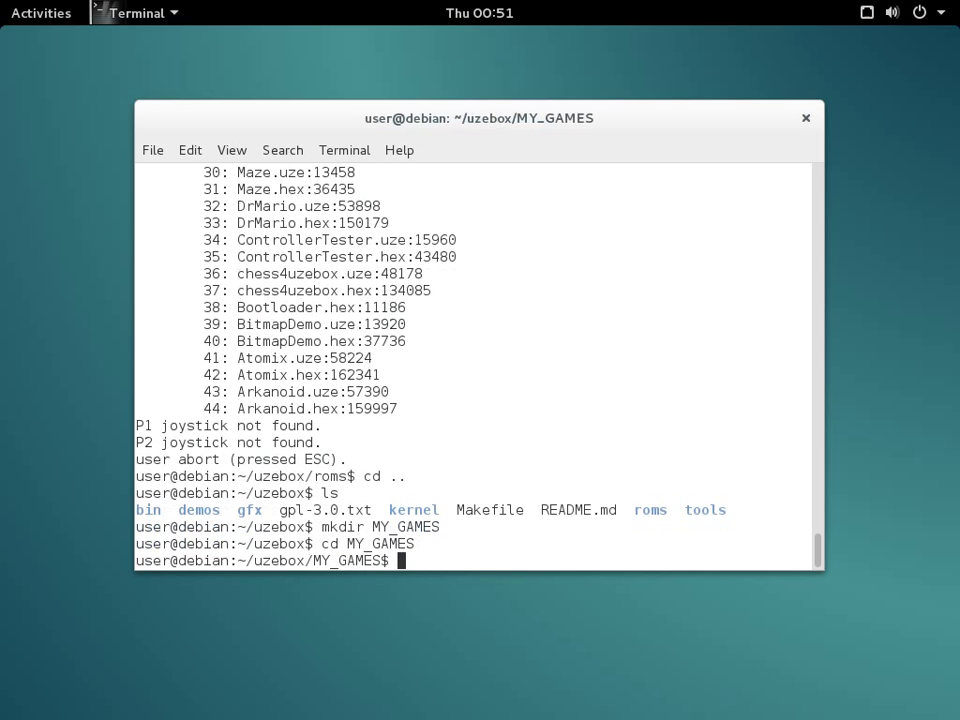
type("git clone https")
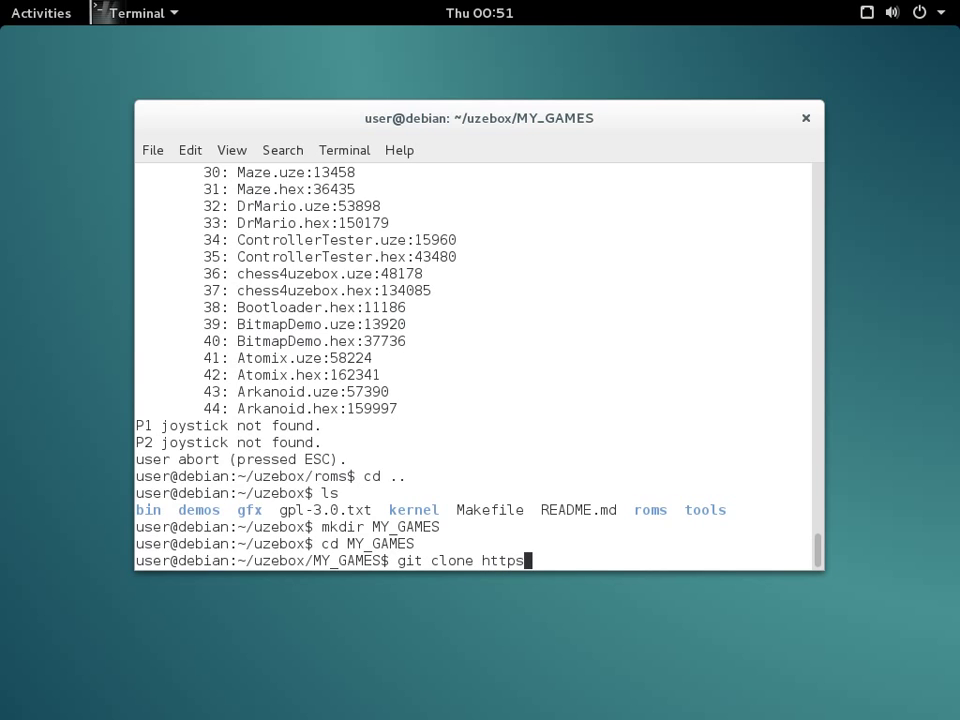
type("://github.com")
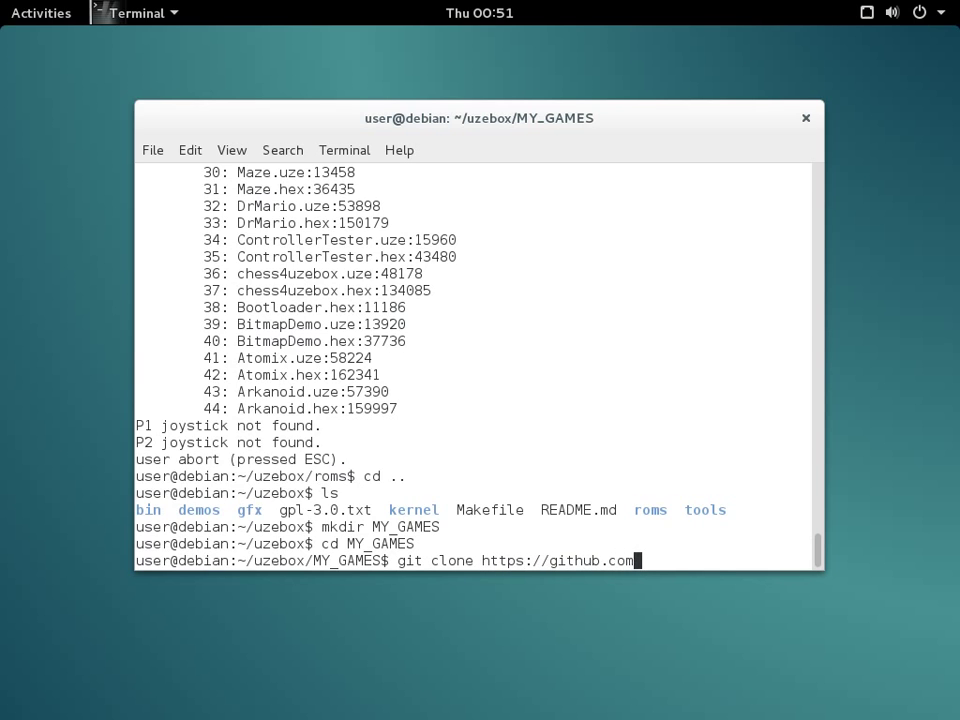
type("/artcfox/bugz.git")
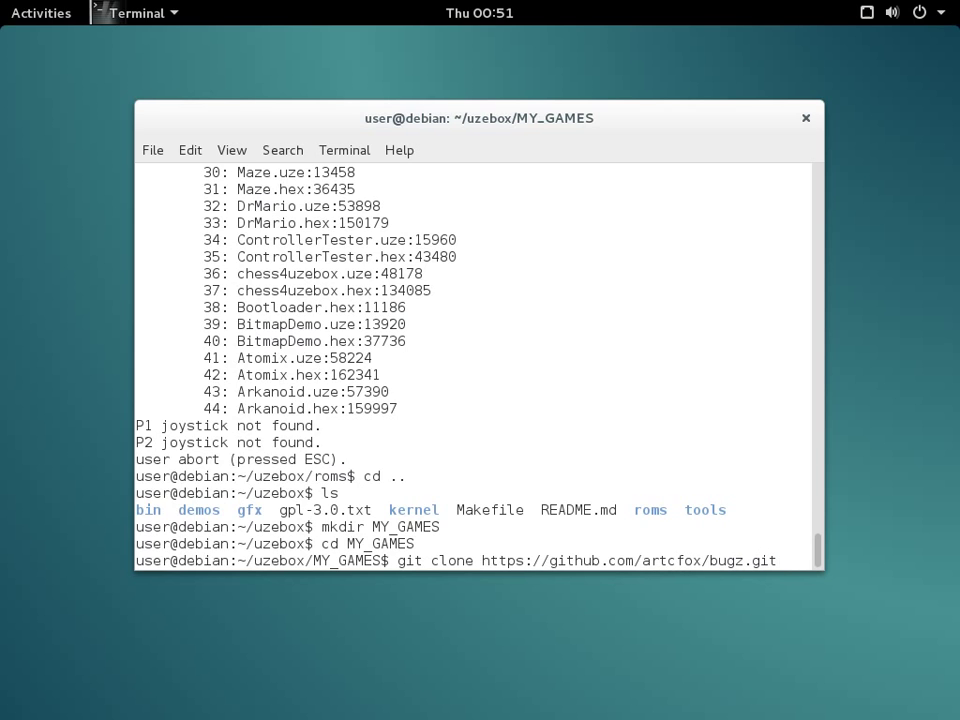
key("Return")
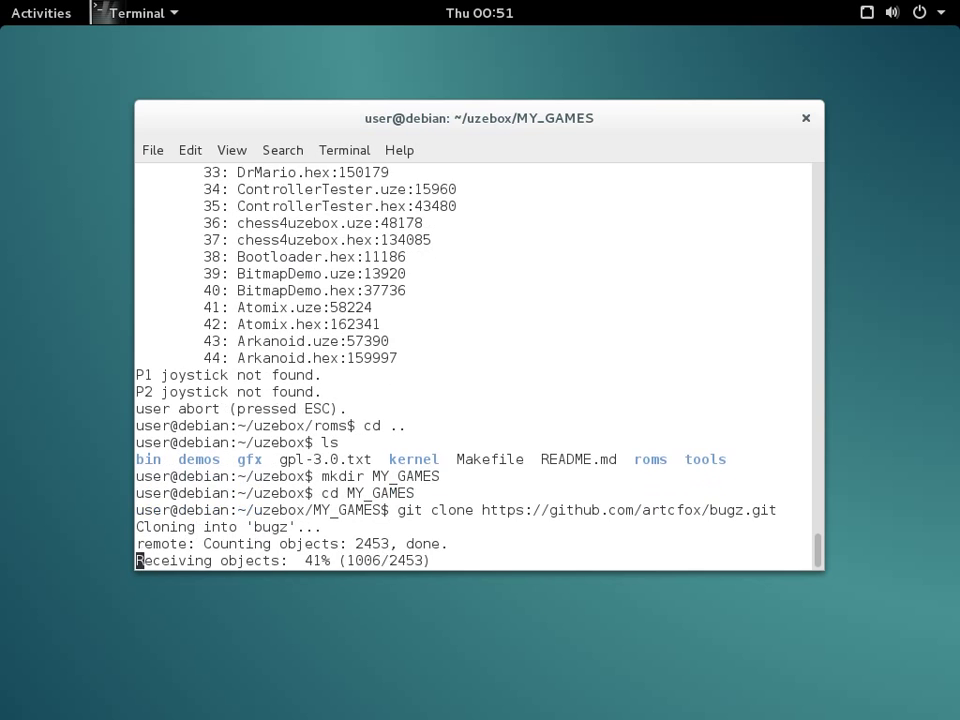
type("ls")
key("Return")
type("cd bugz/")
key("Return")
type("ls")
key("Return")
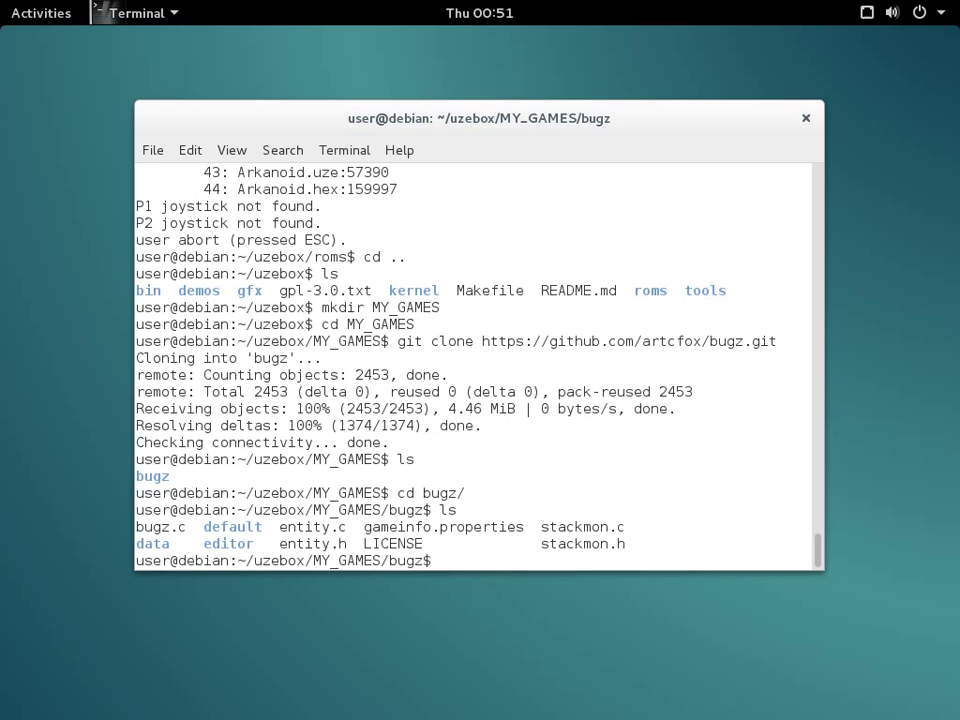
Install the xcftools package with sudo apt-get install xcftools
type("sudo ap-tget")
key("BackSpace")
key("BackSpace")
key("BackSpace")
key("BackSpace")
key("BackSpace")
type("t-get install ")
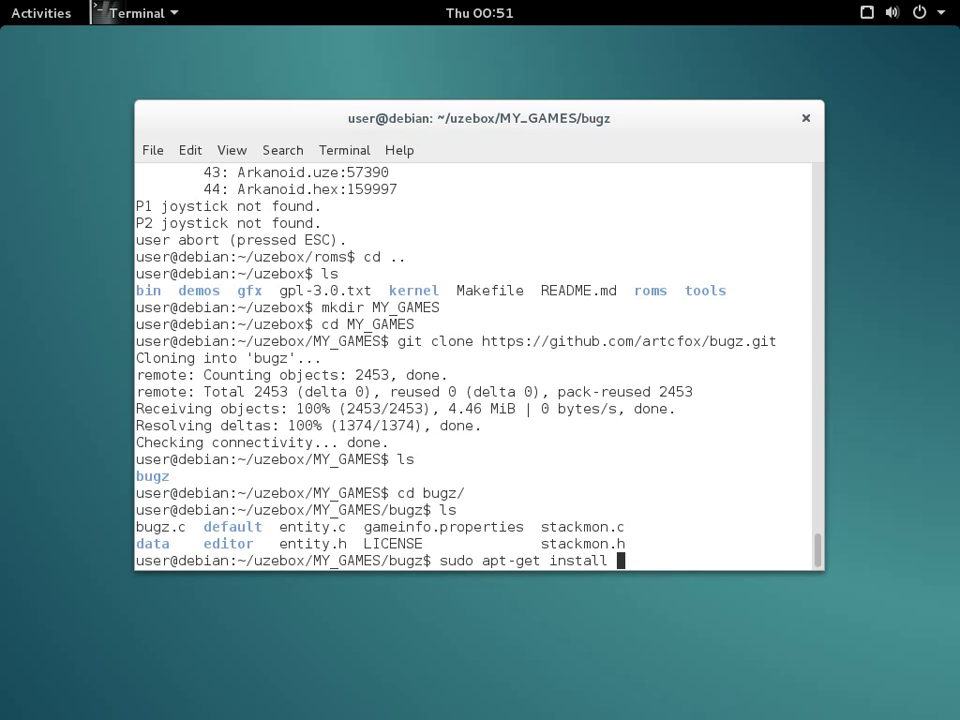
type("xcftools")
key("Return")
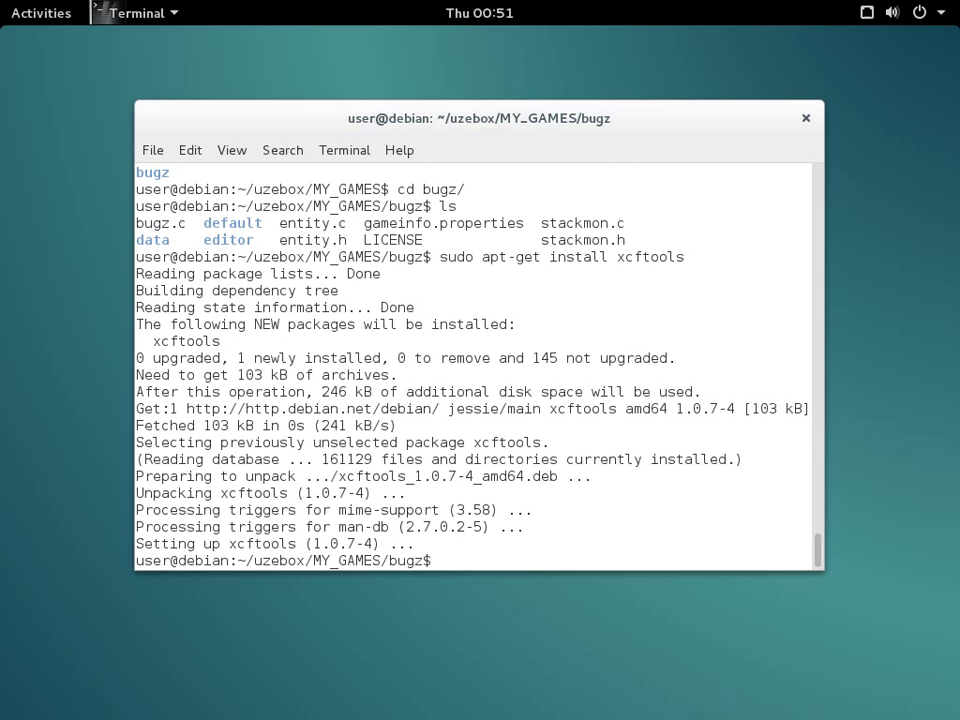
List the bugz folder, then enter its default folder and list Makefile and scratch
type("ls")
key("Return")
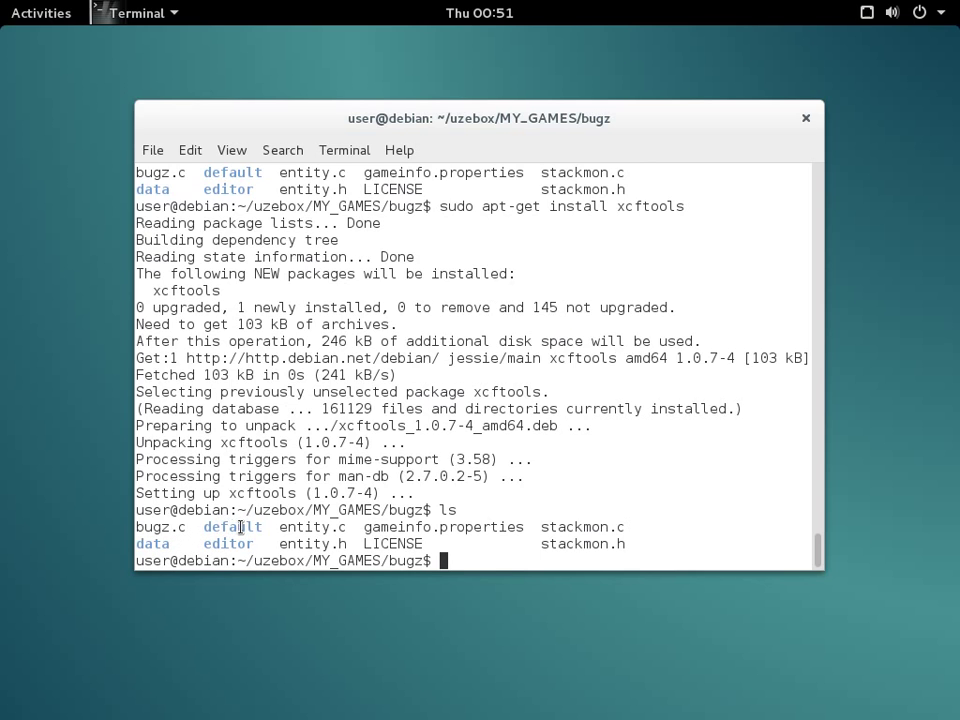
type("cd default")
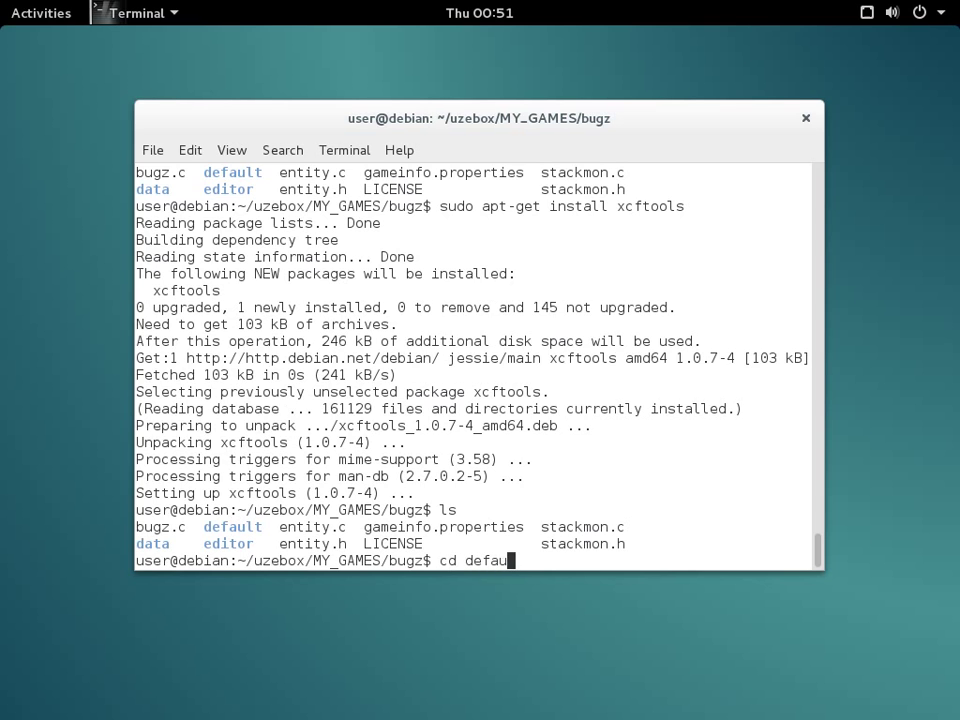
key("Return")
type("ls")
key("Return")
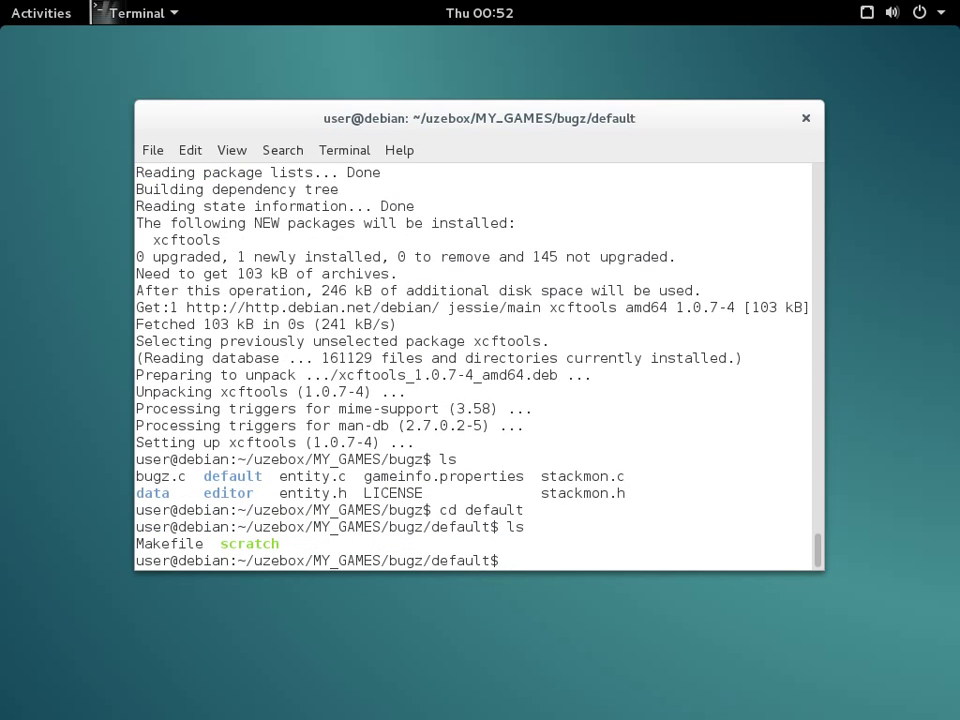
Print the scratch build script with cat scratch
type("cat scr")
key("Tab")
key("Return")
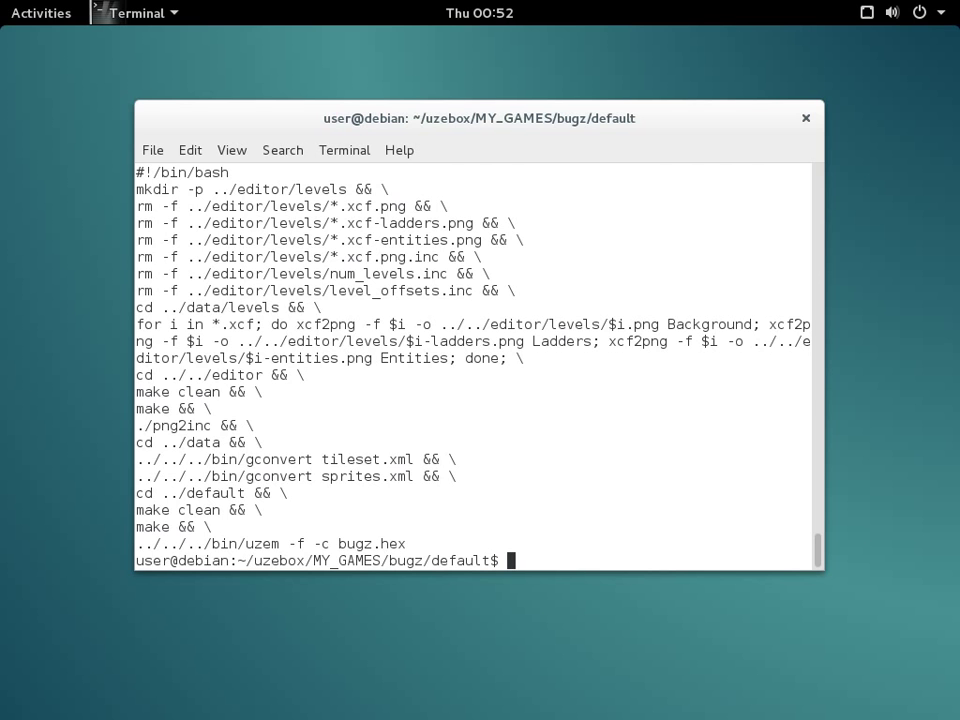
Build and launch bugz.hex in uzem with ./scratch and start a one-player game
type("./scratch")
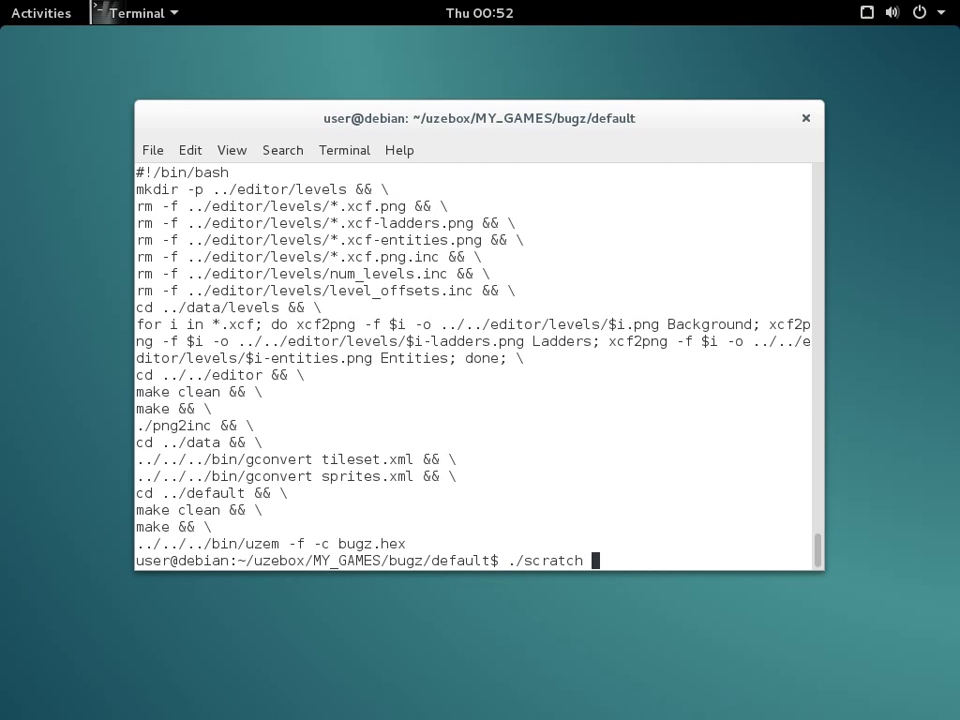
key("Return")
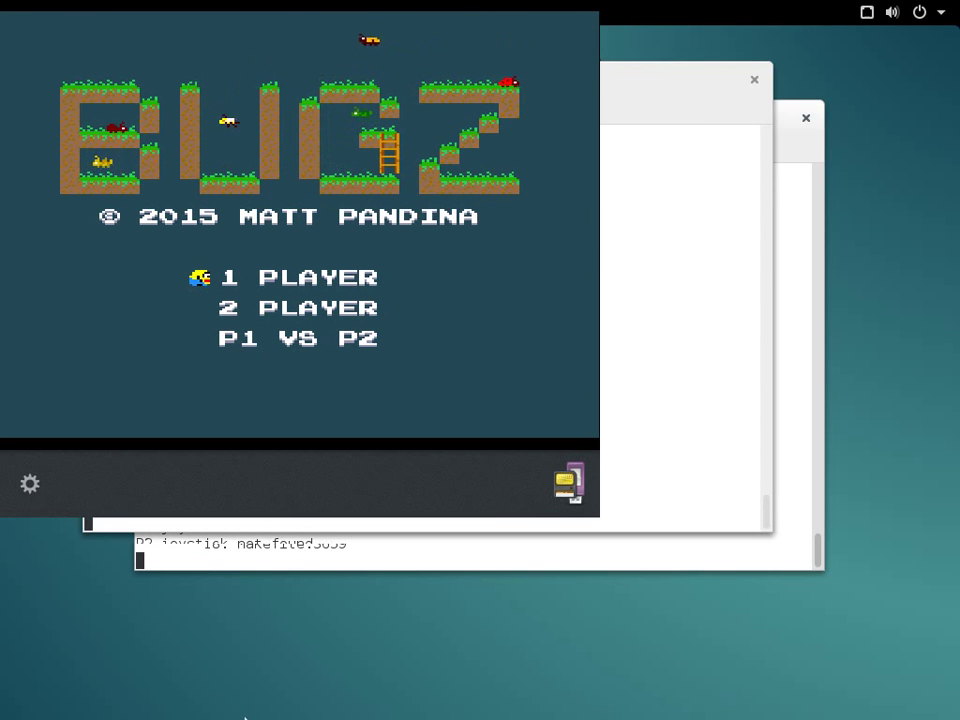
key("Return")
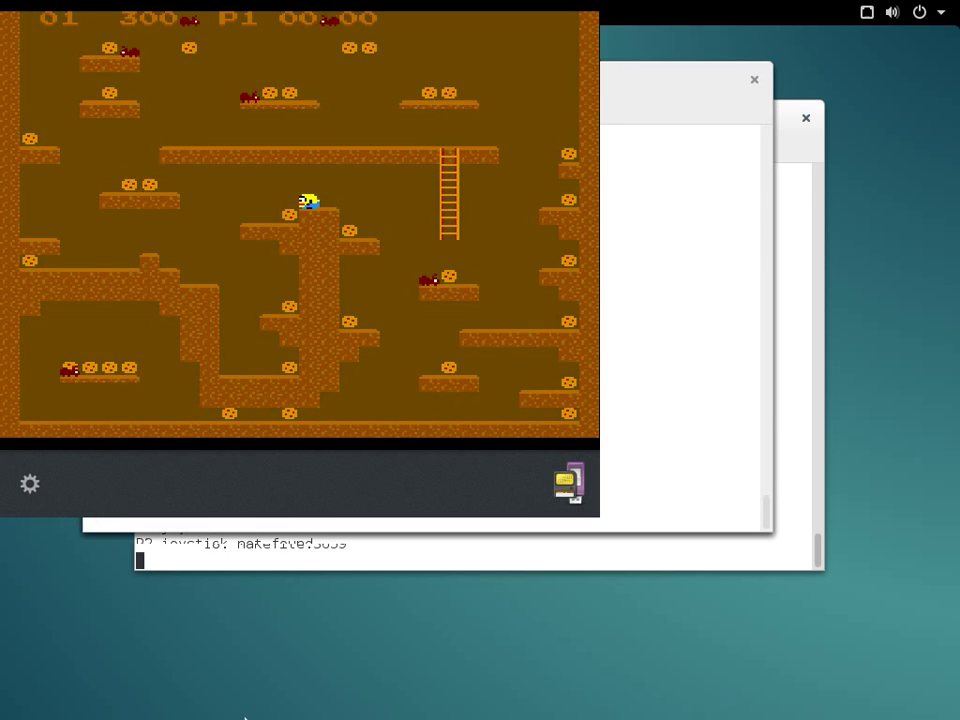
Steer the Bugz player across the platforms collecting coins, then quit uzem with Esc
key("Left")
key("Up")
key("Up")
key("Right")
key("Up")
key("Right")
key("Up")
key("Up")
key("Right")
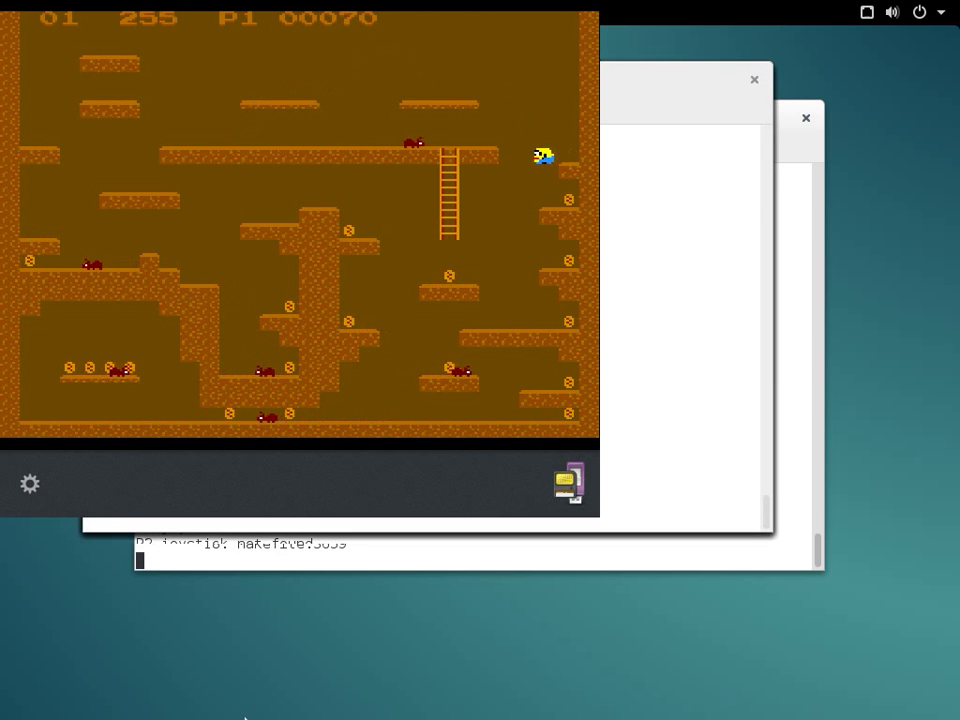
key("Left")
key("Right")
key("Left")
key("Up")
key("Left")
key("Up")
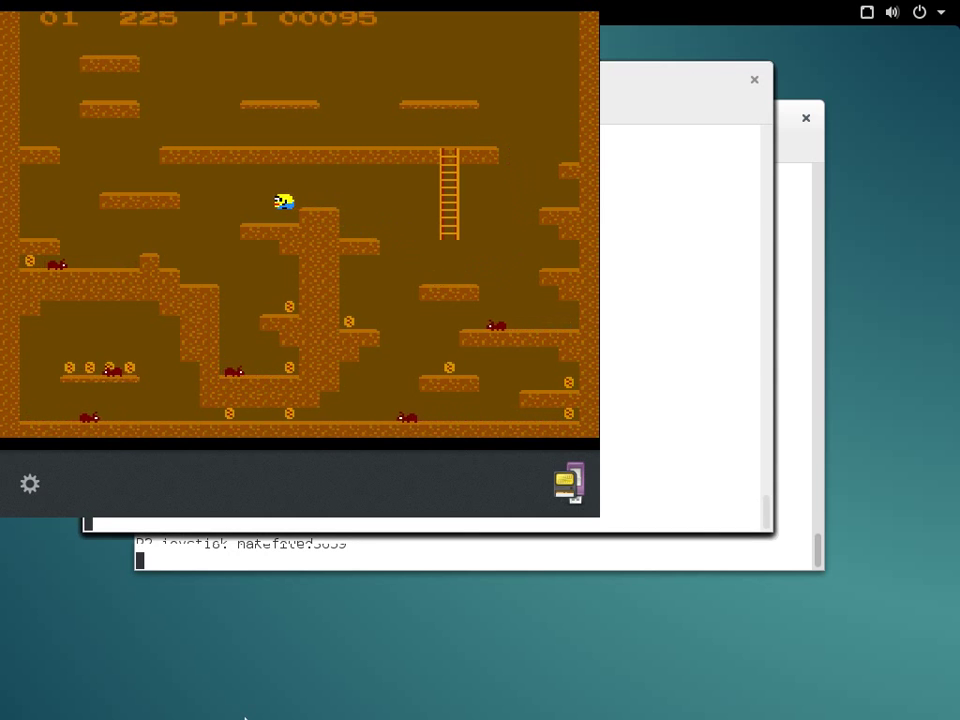
key("Left")
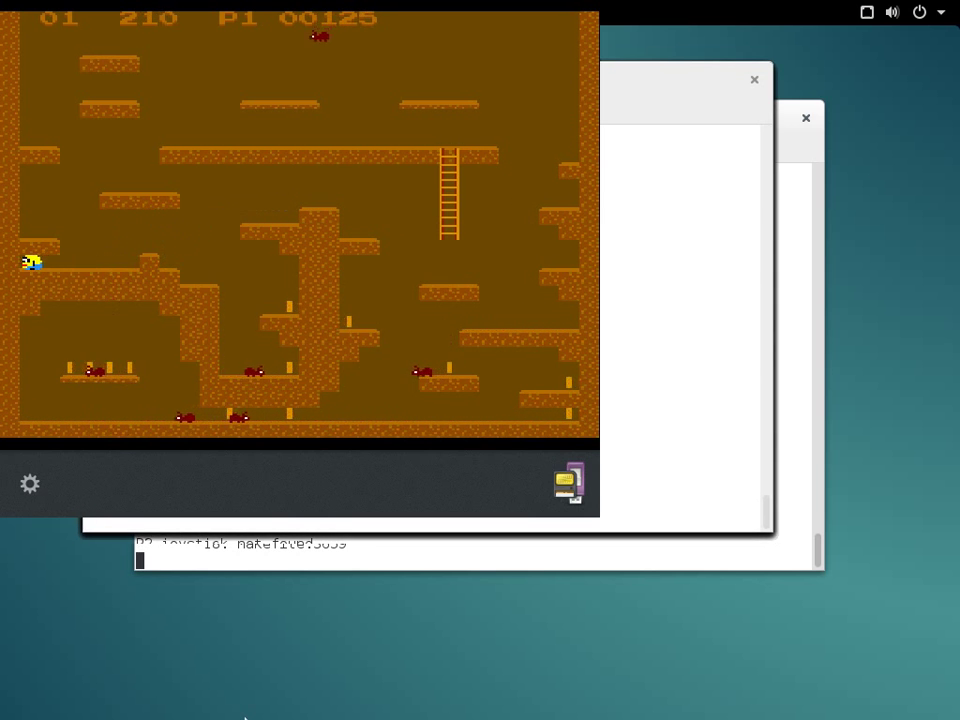
key("Right")
key("Right")
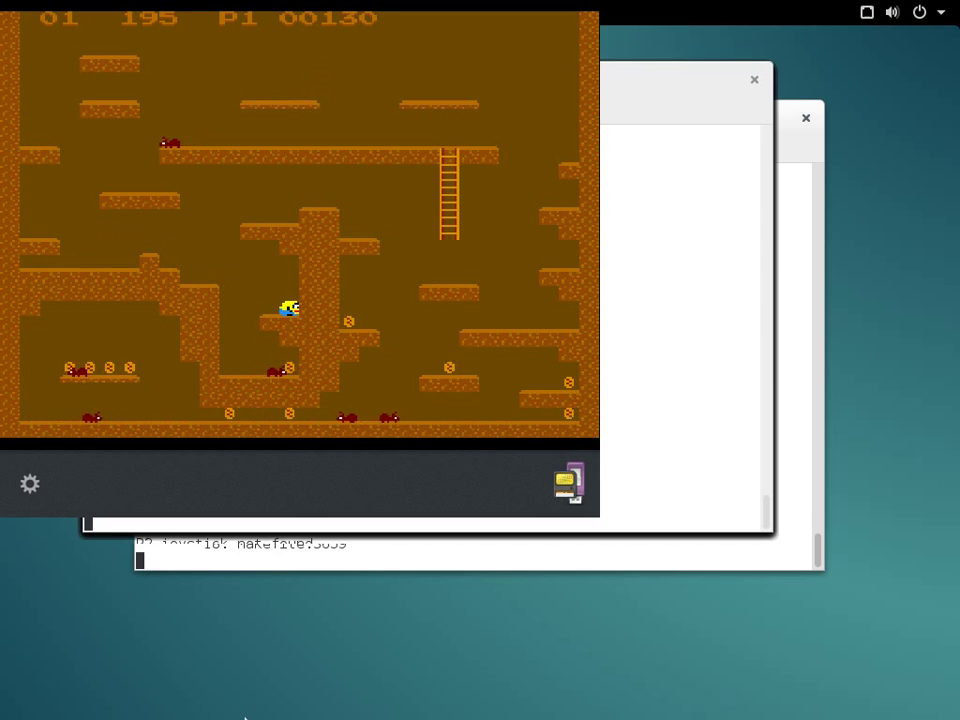
key("Escape")
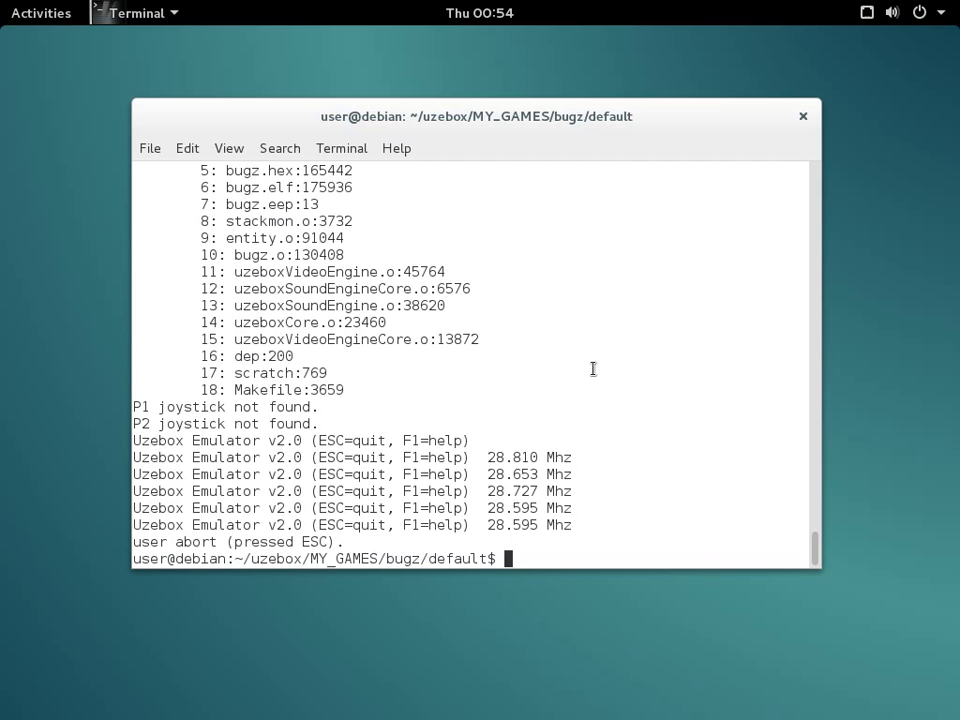
Move into ~/uzebox/tools and list its contents
type("cd ~/uz")
key("Tab")
key("Return")
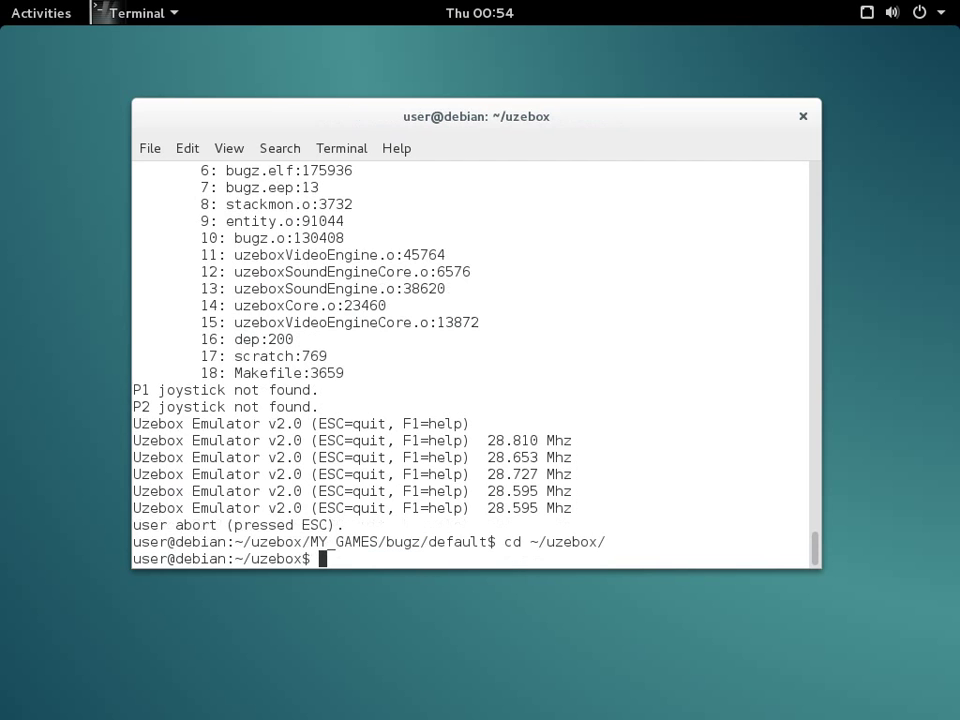
type("ls")
key("Return")
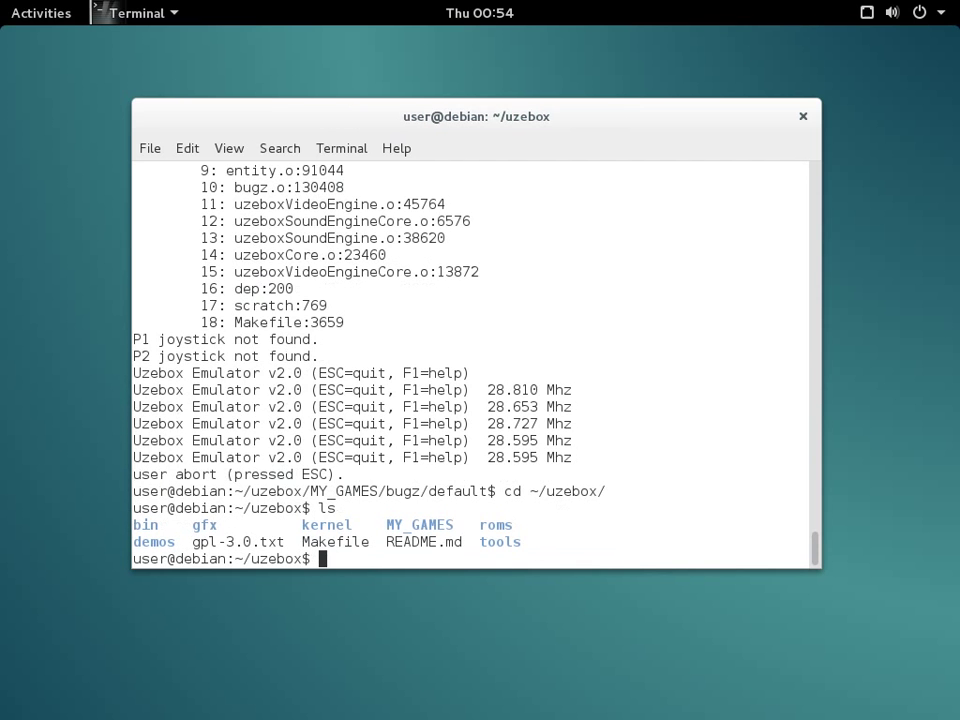
type("cd to")
key("Tab")
key("Return")
type("ls")
key("Return")
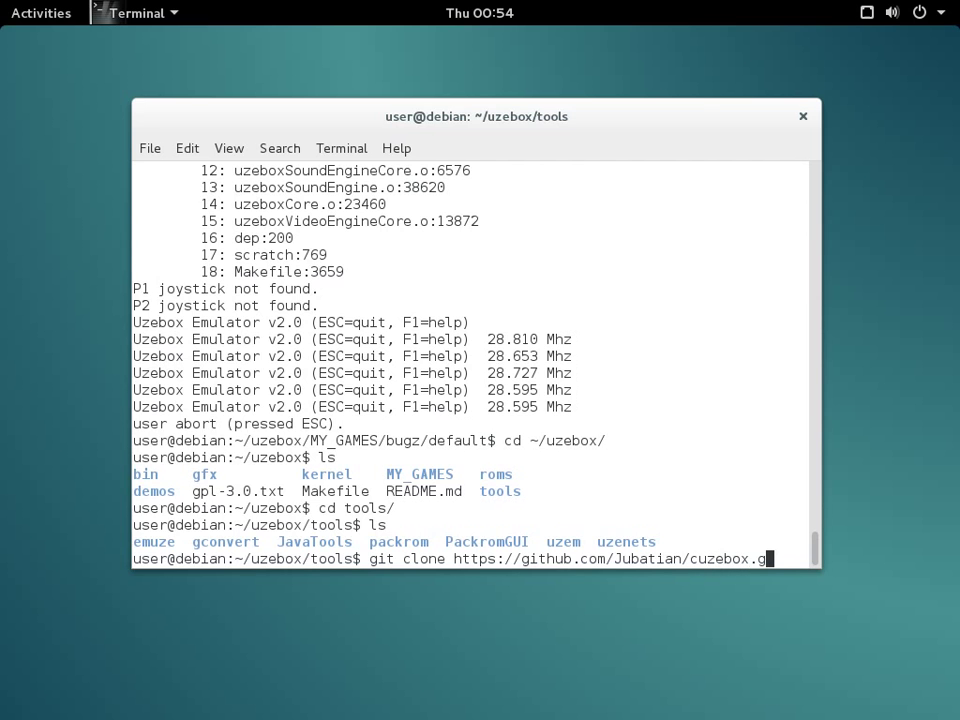
type("t")
key("Return")
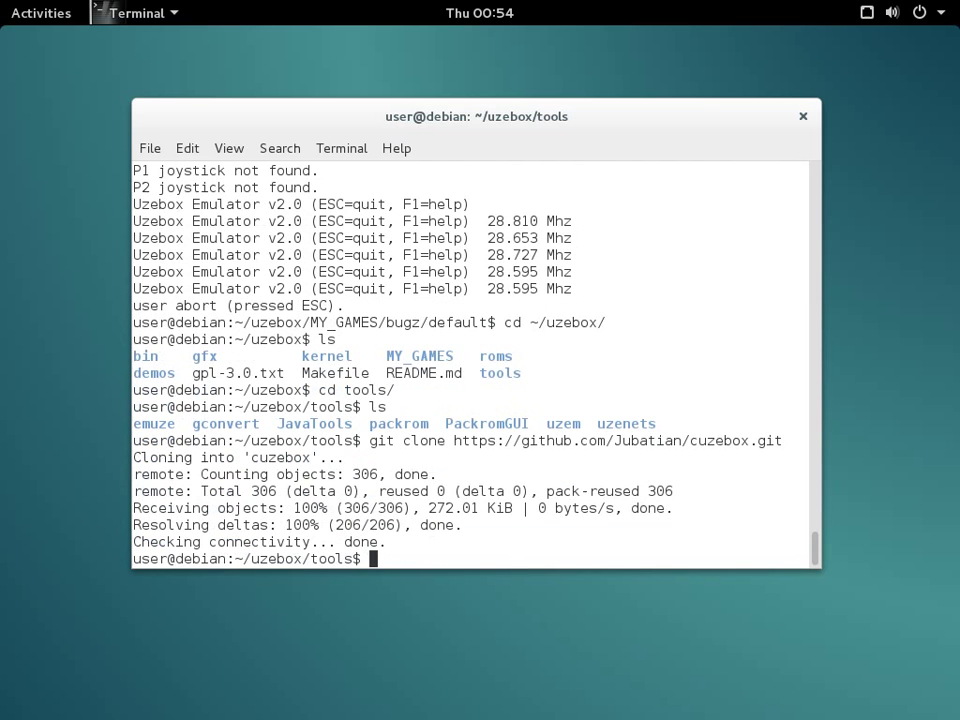
type("cd cu")
key("Tab")
key("Return")
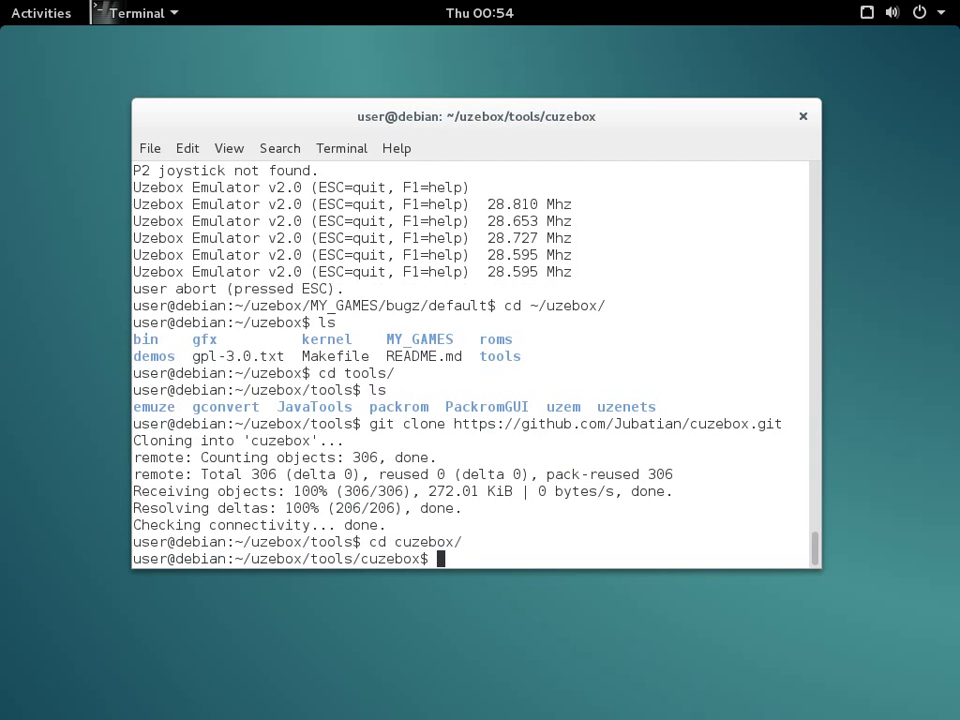
type("ls")
key("Return")
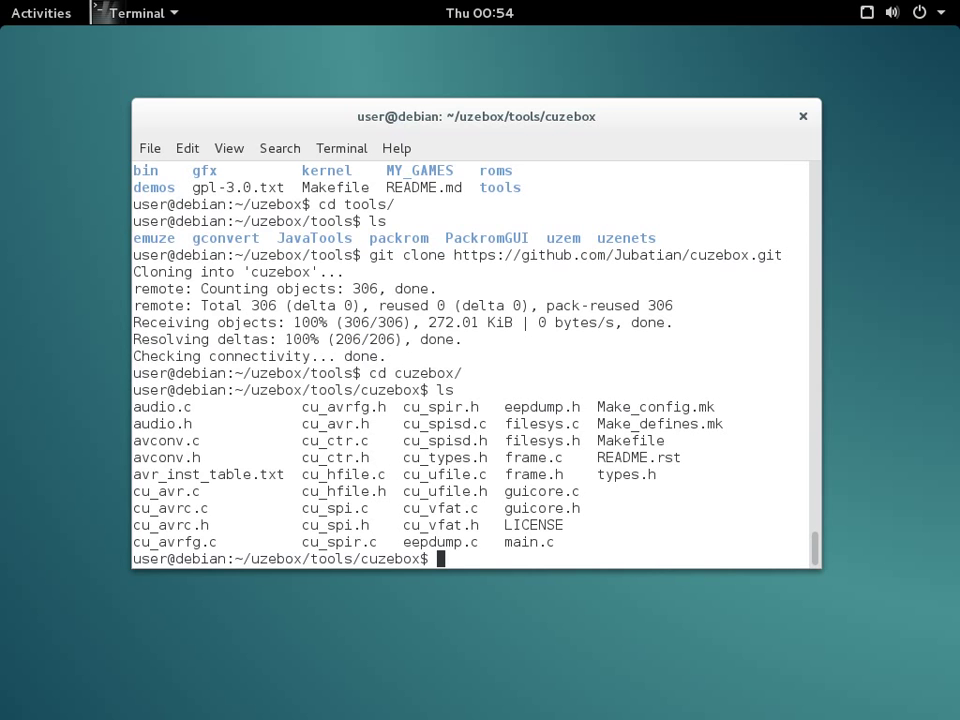
Build cuzebox with make and confirm the cuzebox binary exists
type("make")
key("Return")
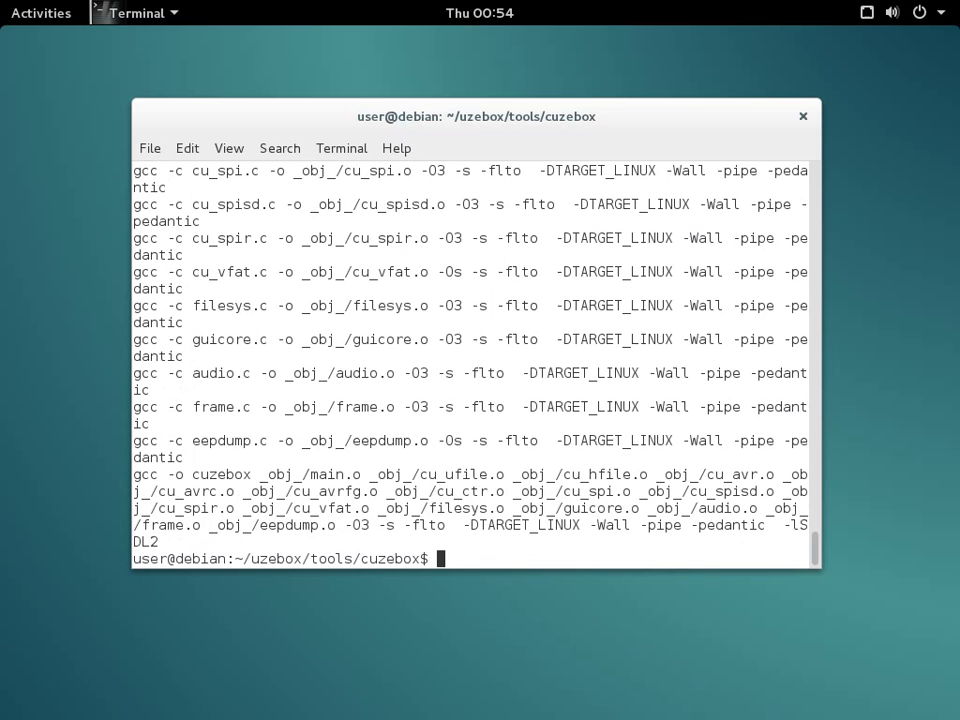
type("ls")
key("Return")
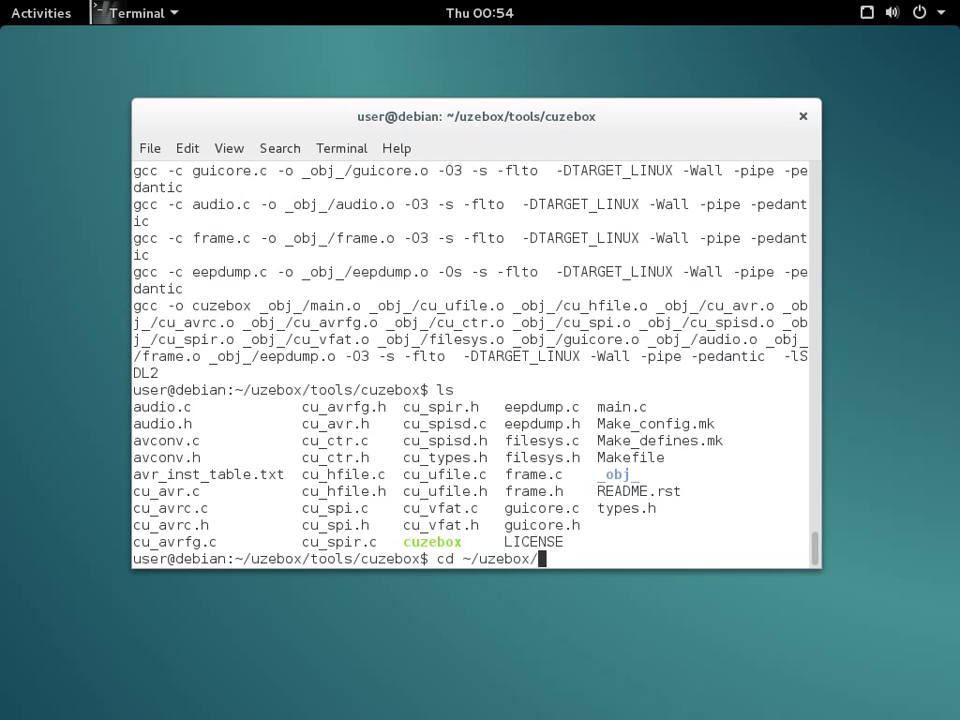
From ~/uzebox/MY_GAMES/bugz/default, type ~/uzebox/tools/cuzebox/cuzebox bugz.uze
key("Tab")
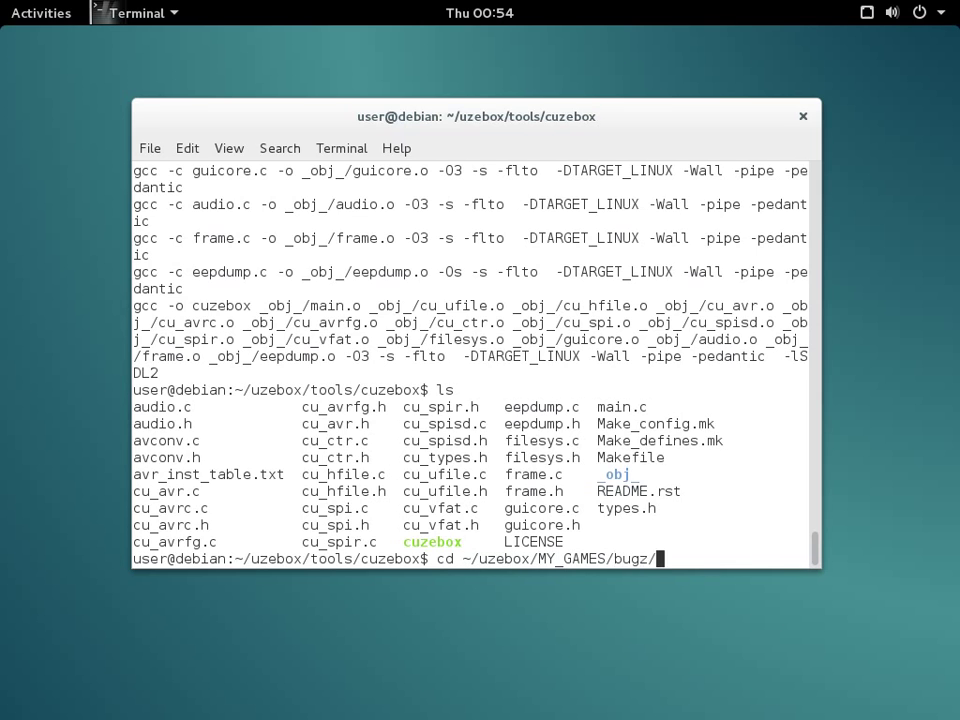
key("Tab")
key("Return")
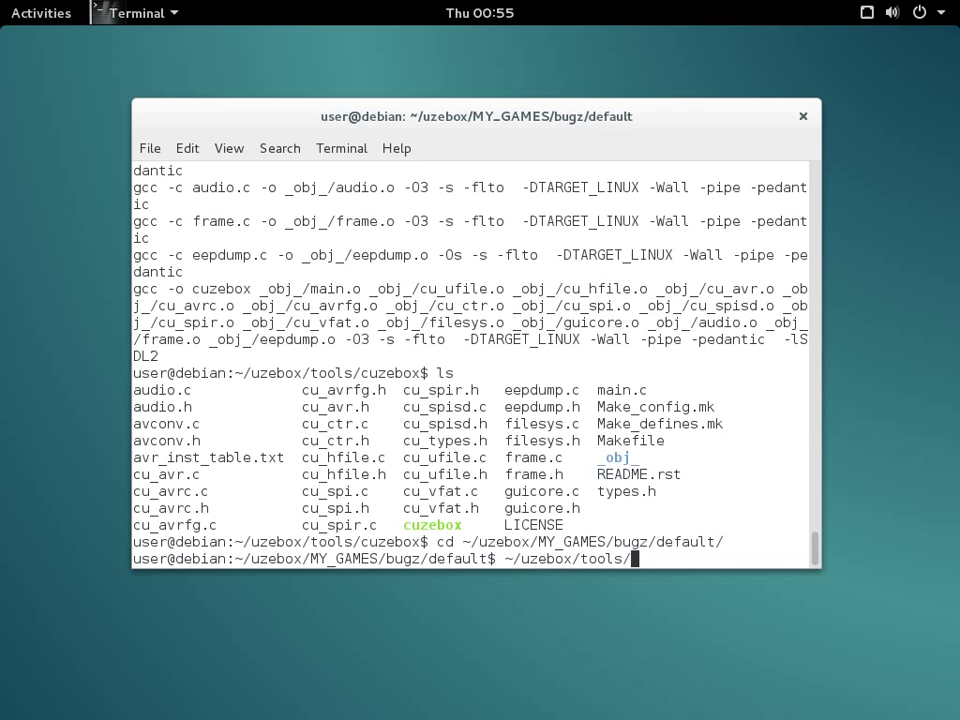
type("~/uzebox/tools/cu")
key("Tab")
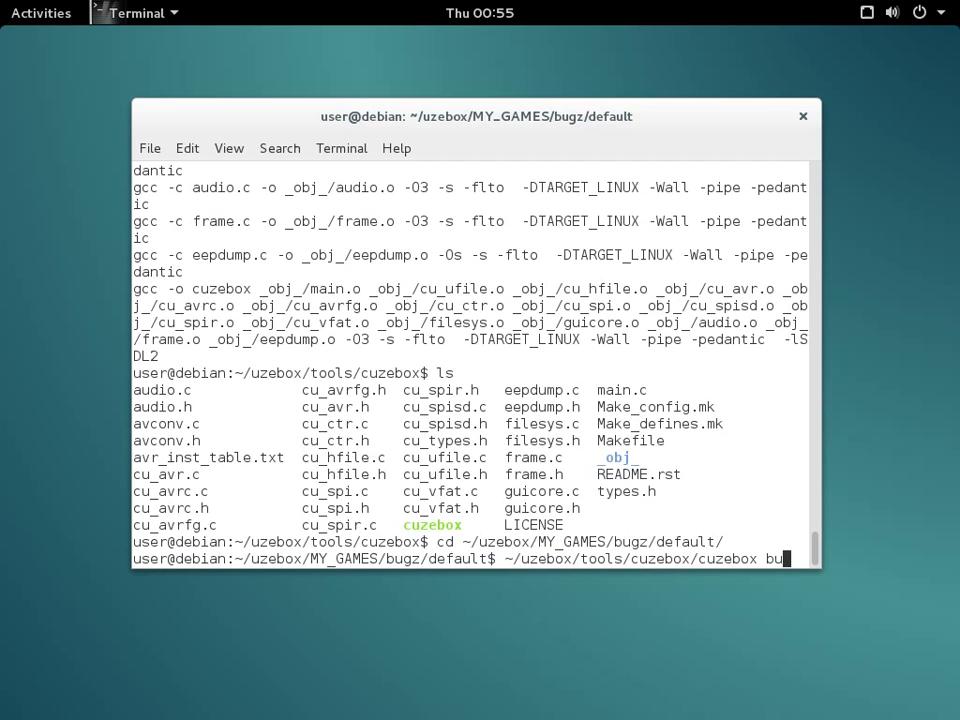
type("cuzebox bugz.uze")
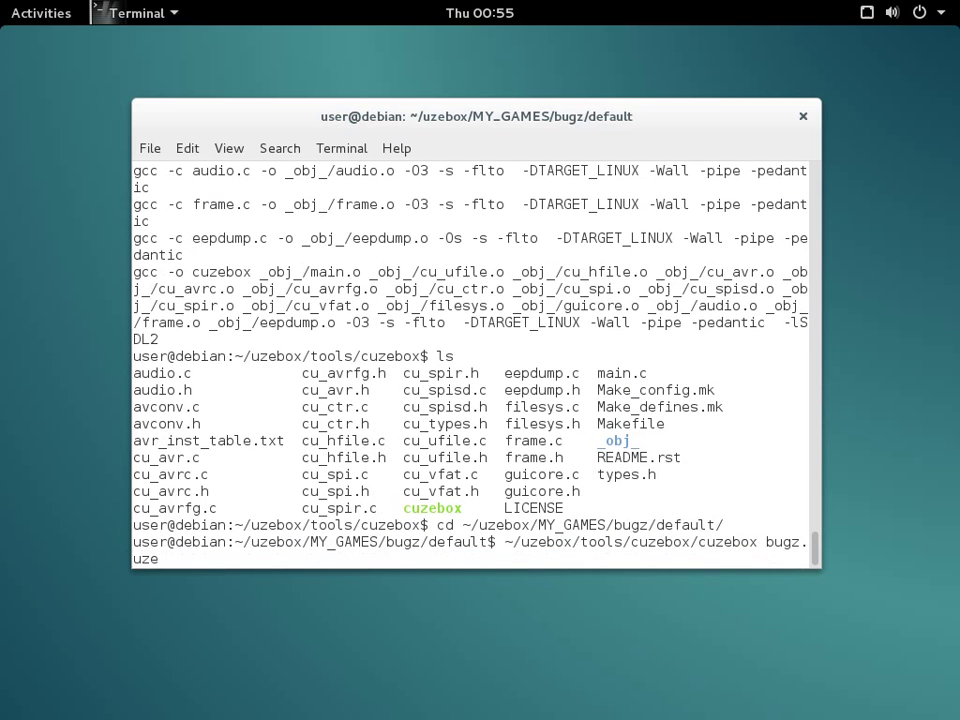
Launch cuzebox on bugz.uze and switch the key mapping from SNES to UZEM with F3
key("Return")
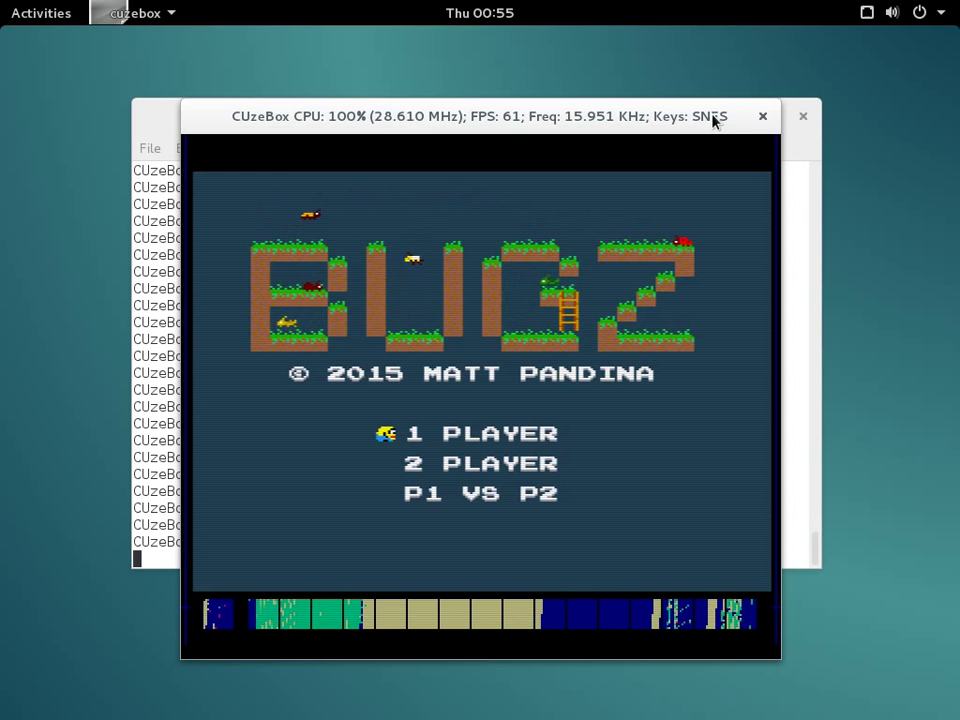
key("F3")
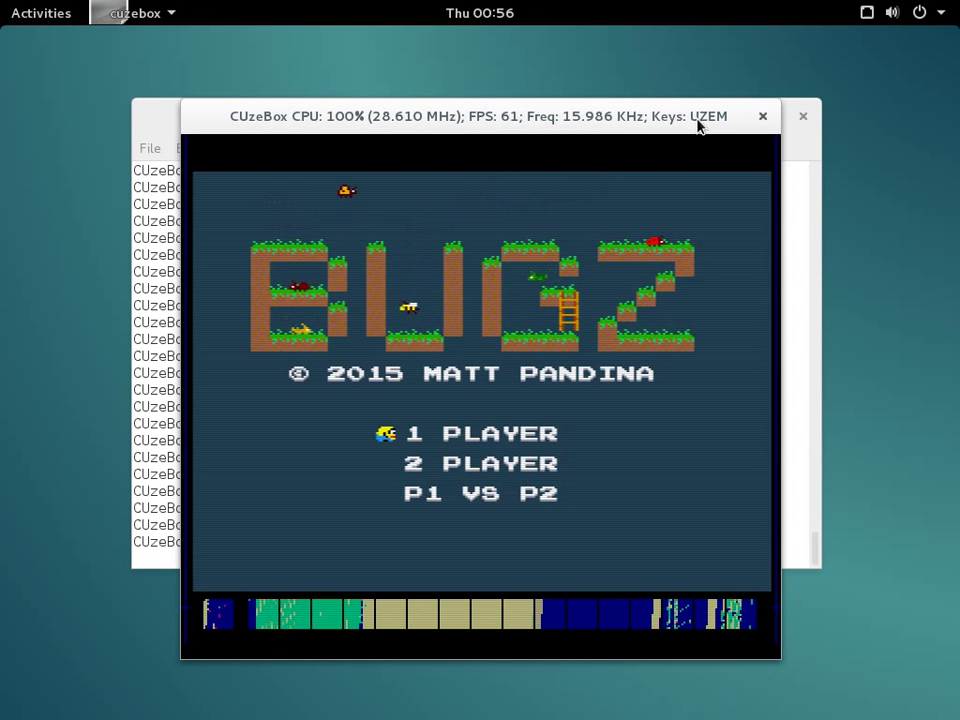
Start a 1 PLAYER game and move right collecting pellets across level 02's platforms
key("Return")
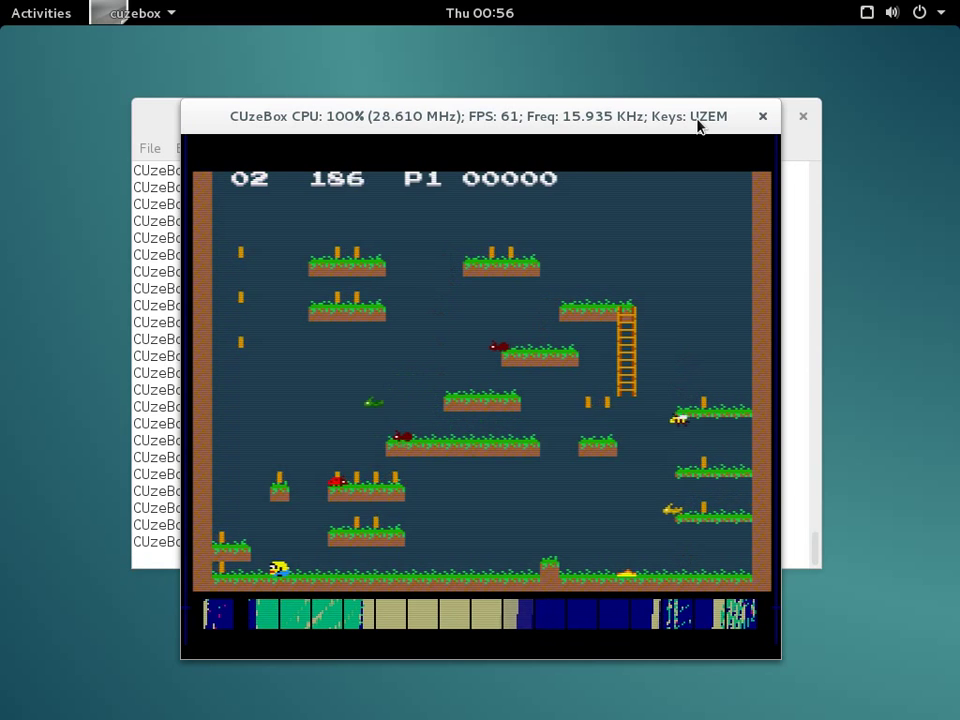
key("Return")
key("Right")
key("Up")
key("Right")
key("Up")
key("Up")
key("Right")
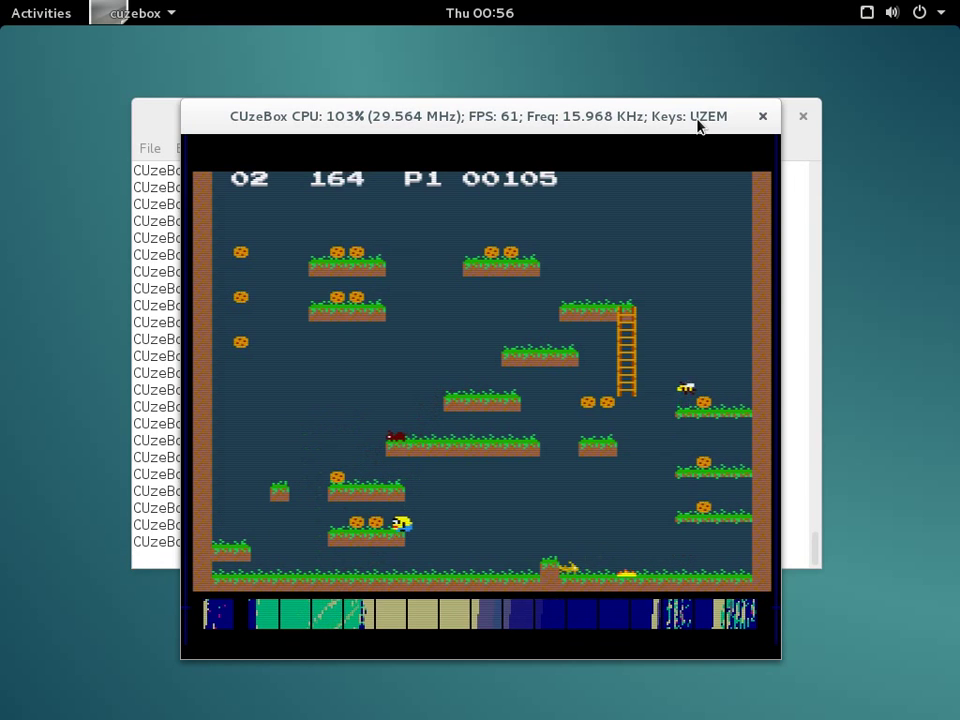
key("Left")
key("Right")
Climb the right-side platforms to the top-left, then fall down the left column collecting pellets
key("Up")
key("Up")
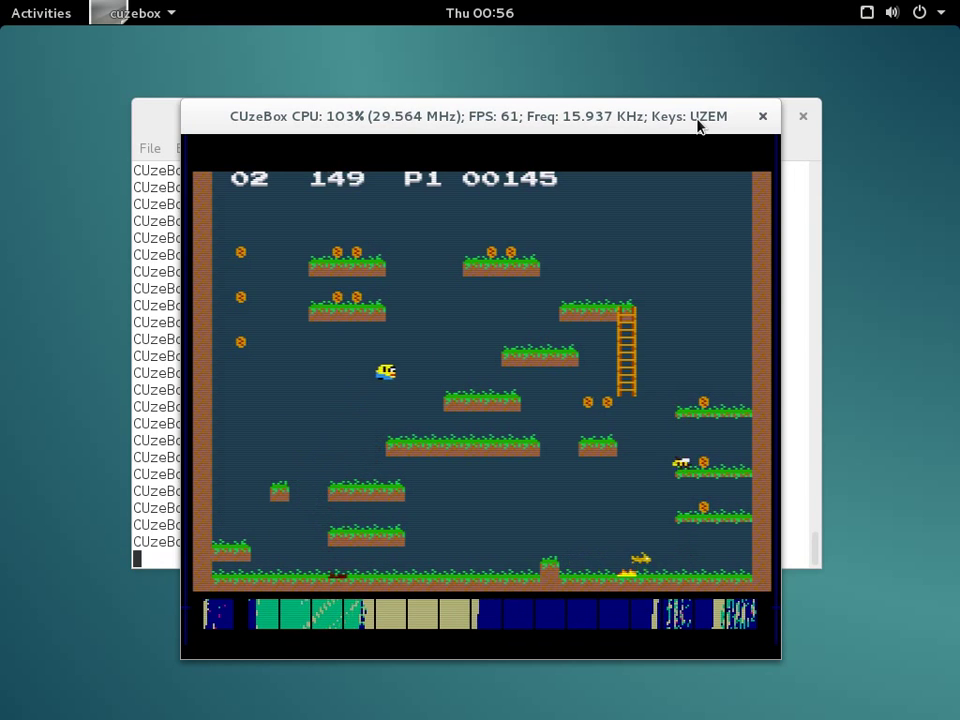
key("Right")
key("Up")
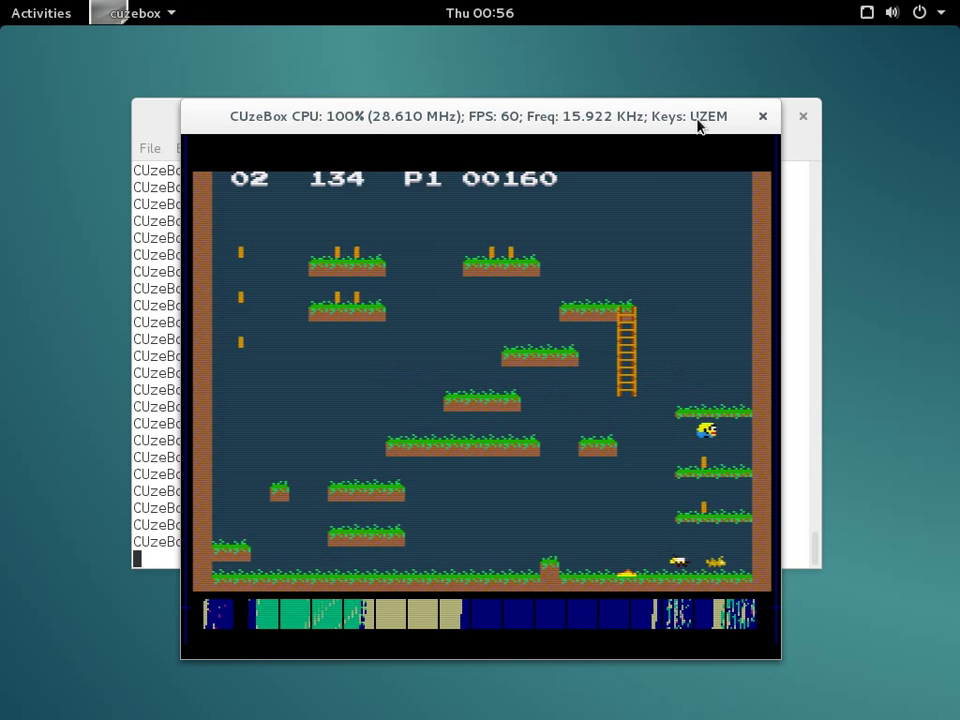
key("Up")
key("Up")
key("Left")
key("Up")
key("Up")
key("Left")
key("Up")
key("Left")
key("Right")
key("Up")
key("Left")
key("Up")
key("Right")
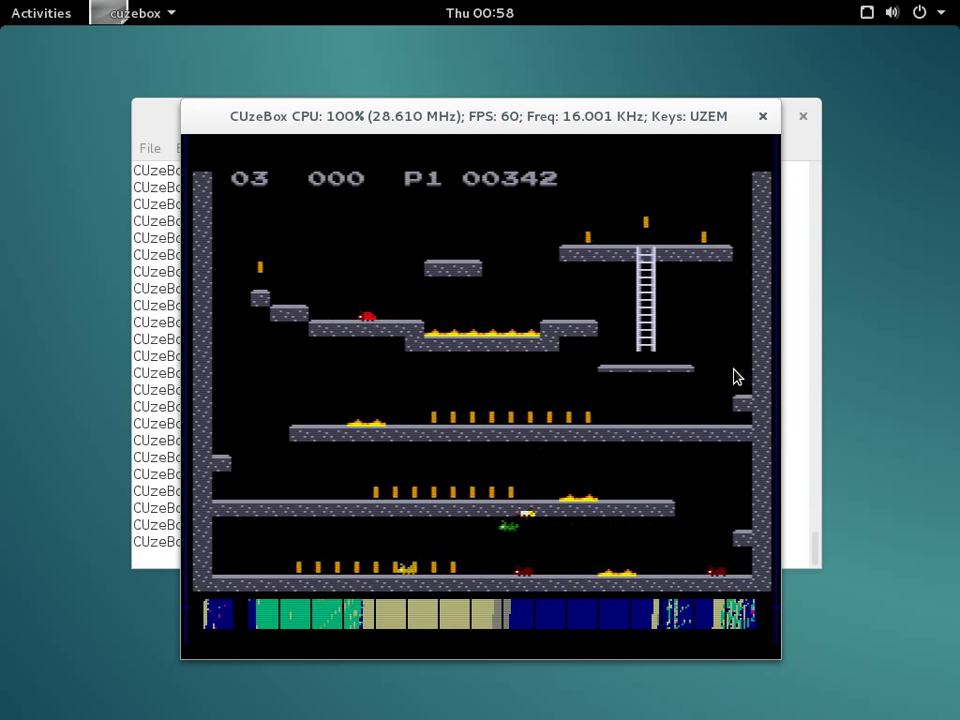
Hide the CUzeBox debug bar so the Bugz picture fills the window
key("F3")
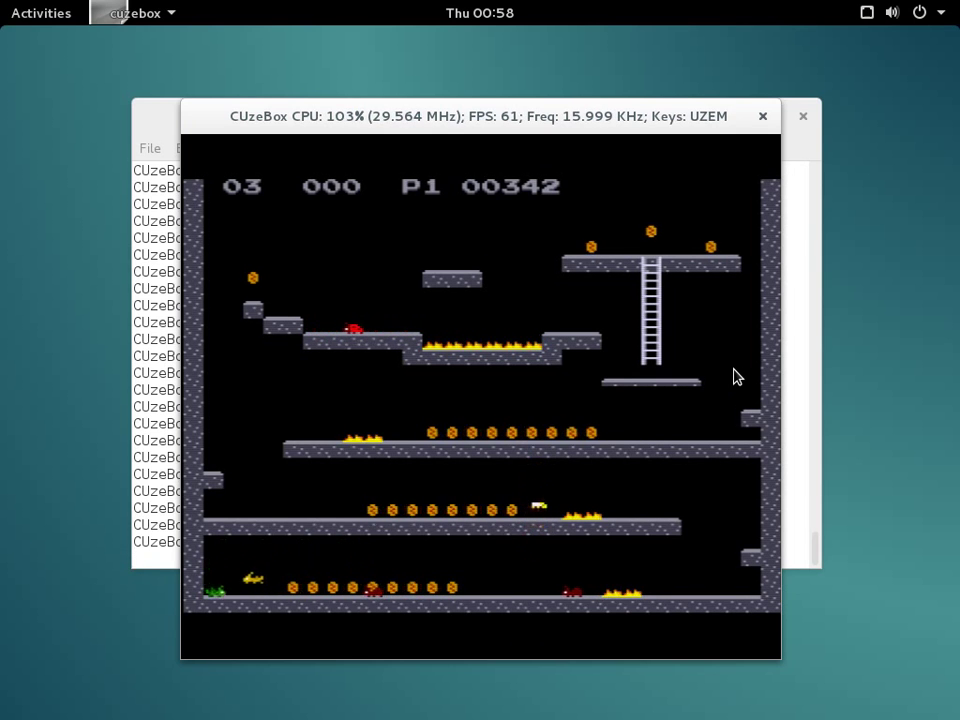
key("F3")
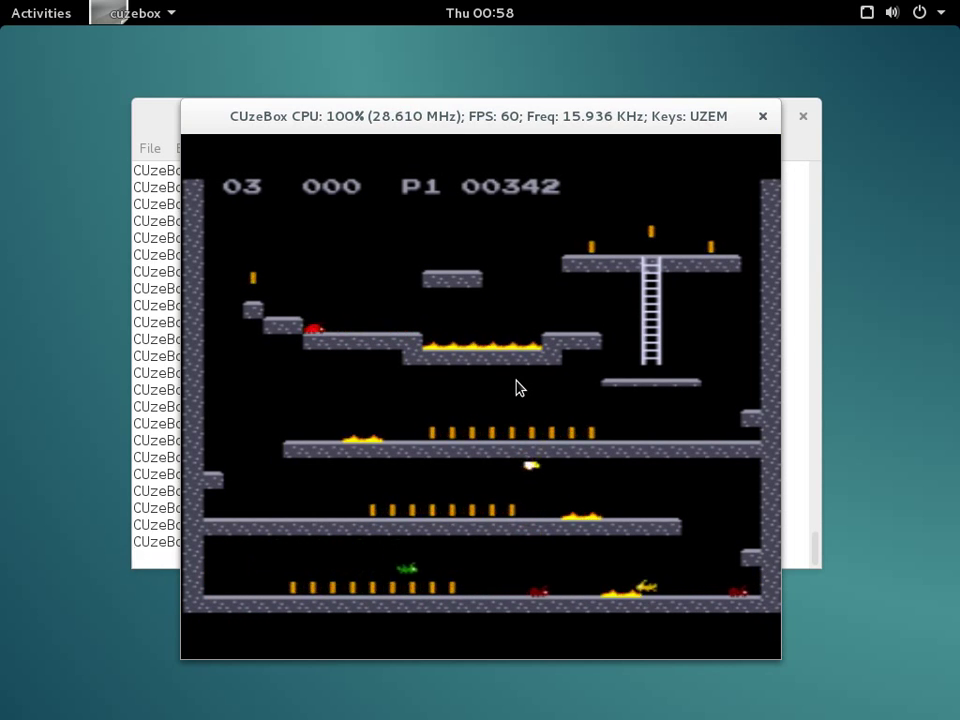
Run Bugz at uncapped speed, return to normal speed, then quit CUzeBox to the terminal
key("F2")
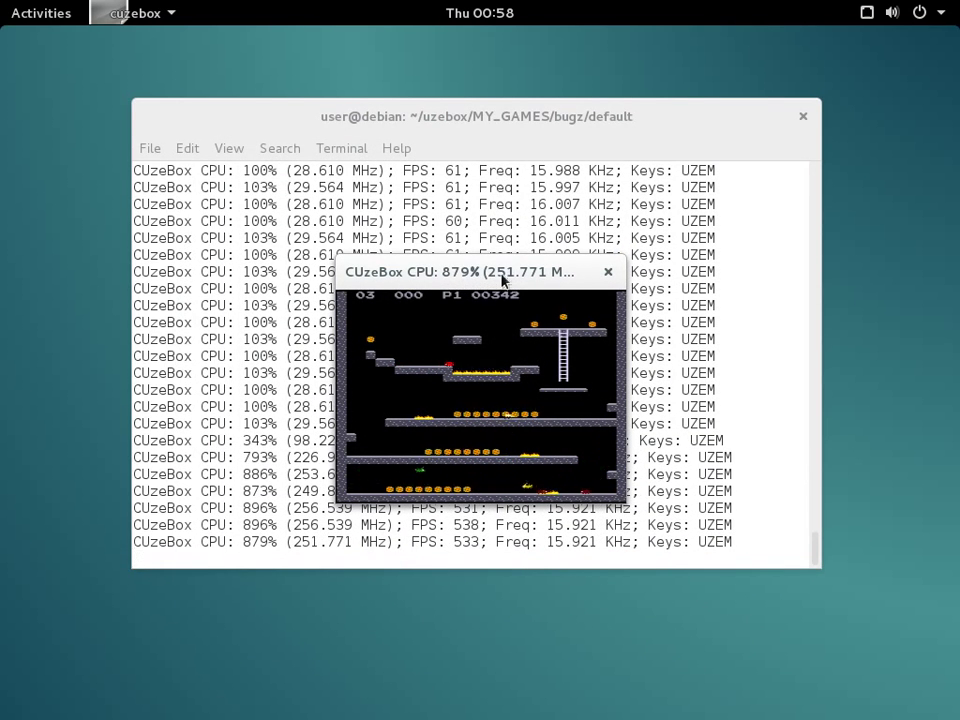
key("F3")
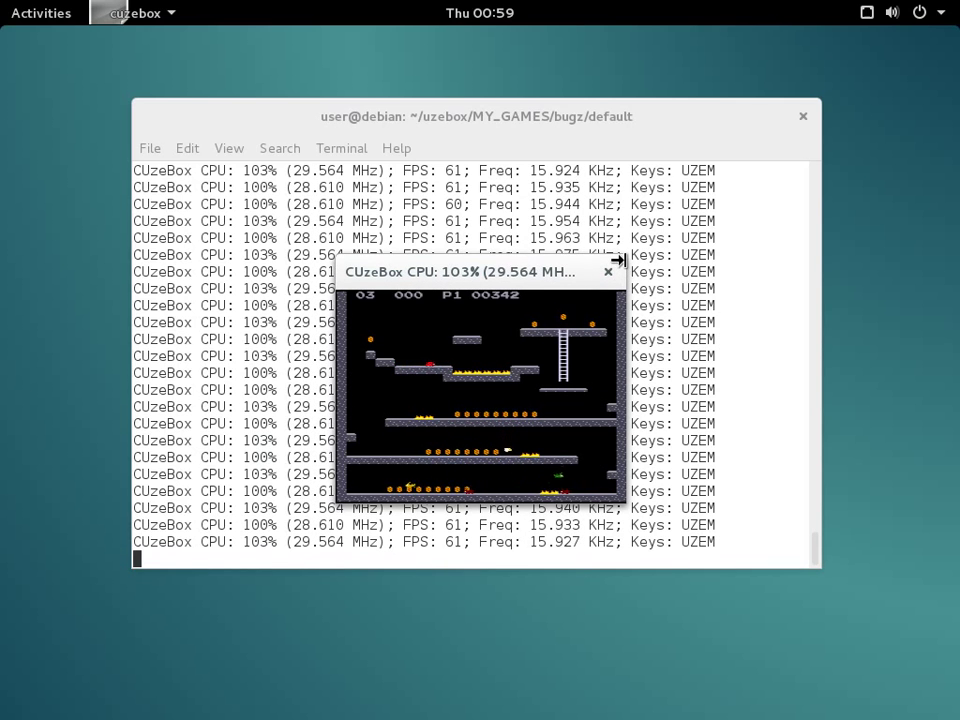
key("Escape")
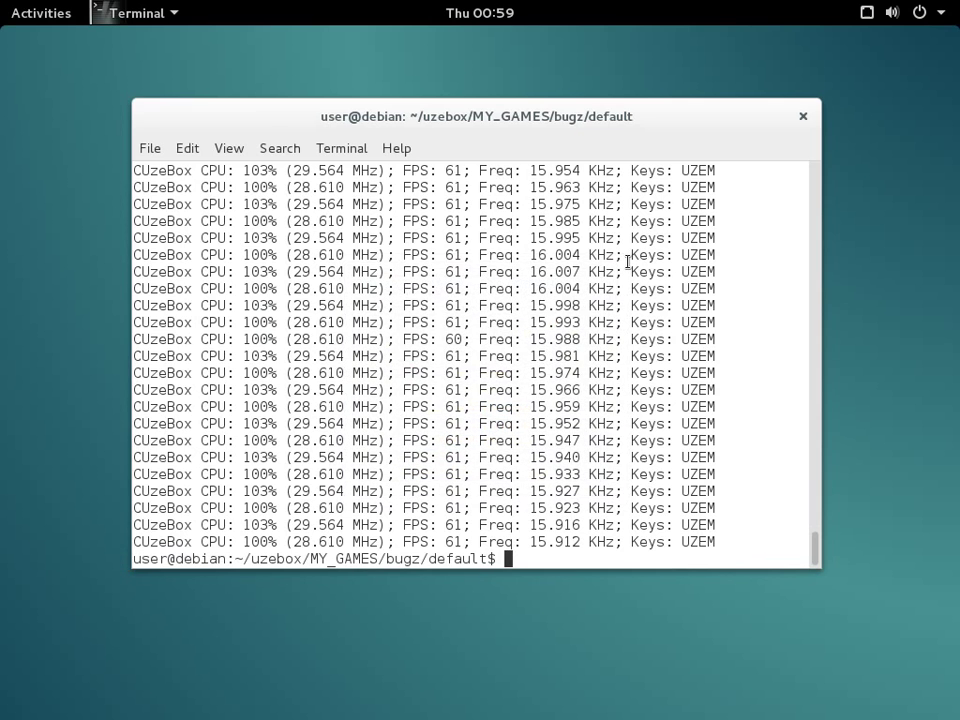